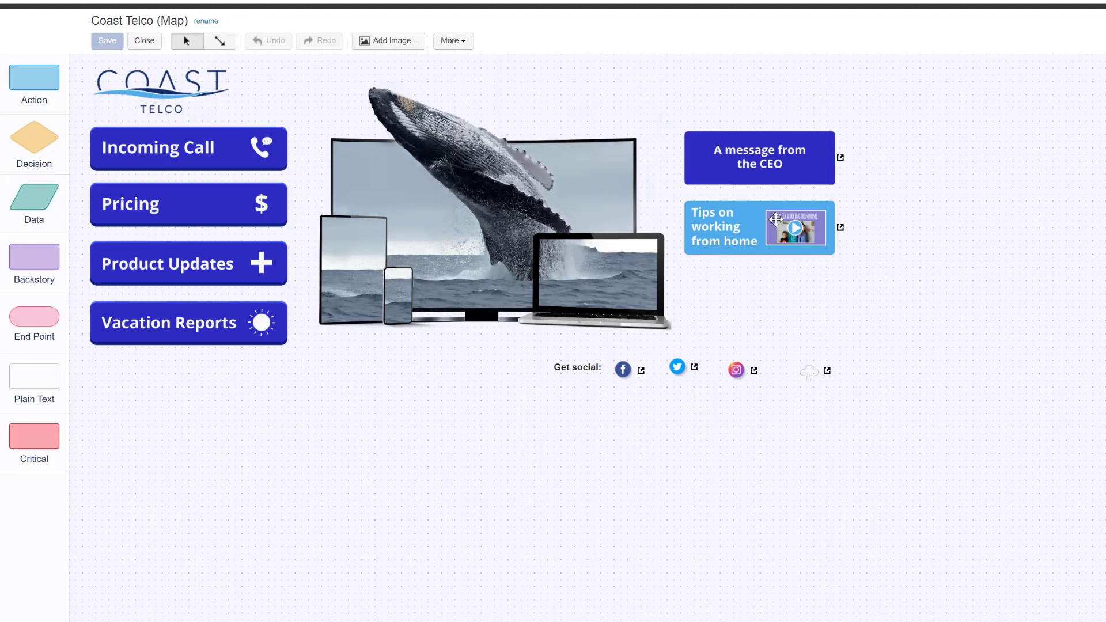
# Step: Upload the Lunch and Learn image file and drag it below the whale picture
pyautogui.click(394, 43)
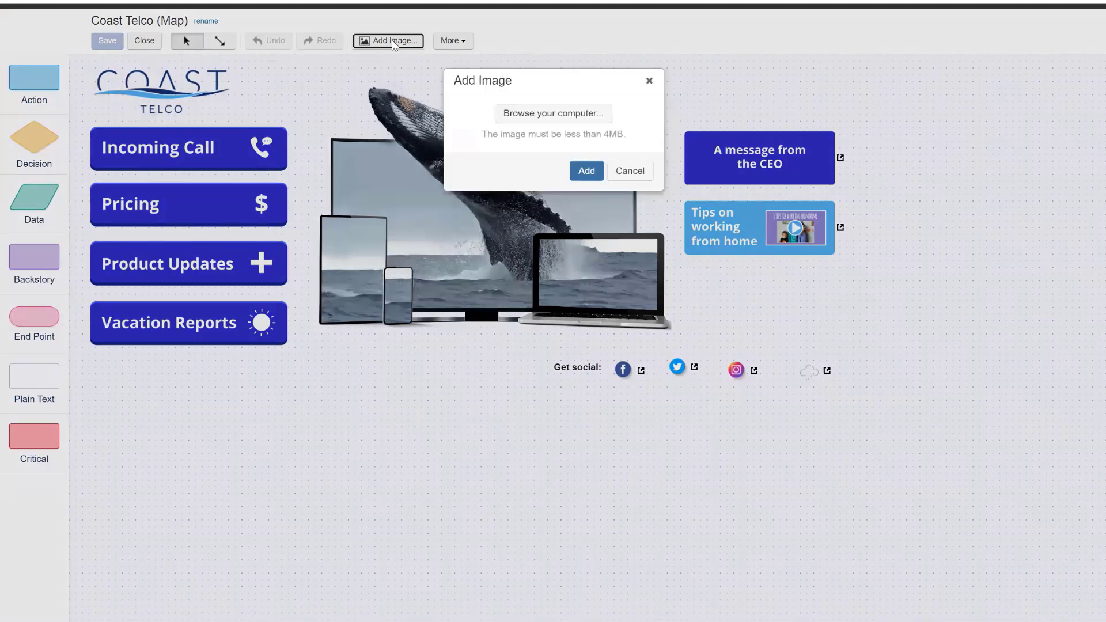
pyautogui.click(530, 115)
pyautogui.click(455, 316)
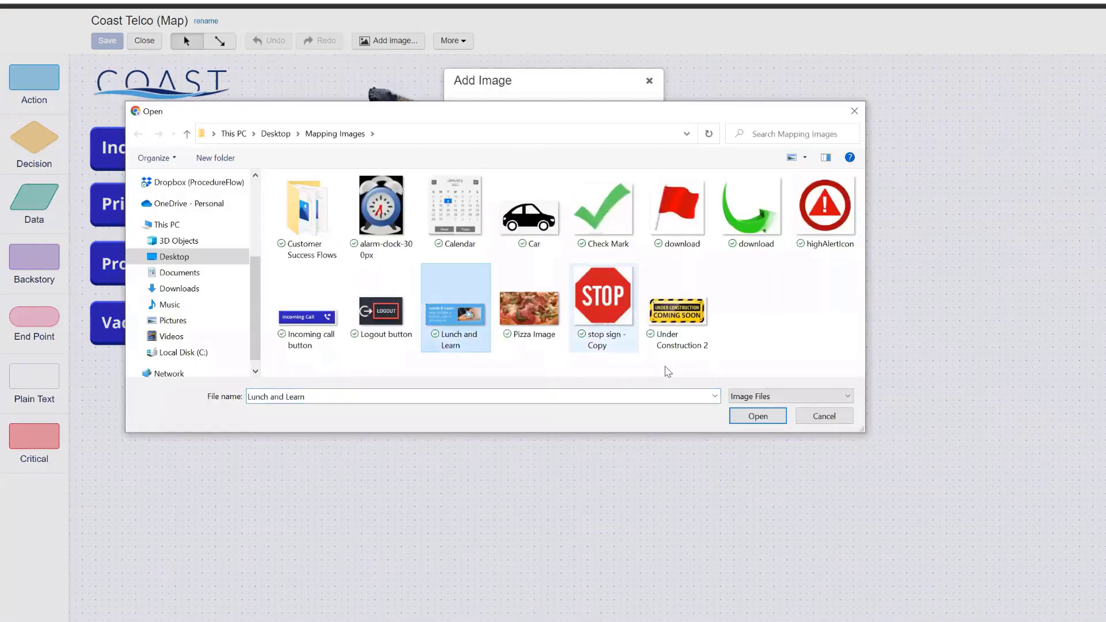
pyautogui.click(758, 416)
pyautogui.click(585, 234)
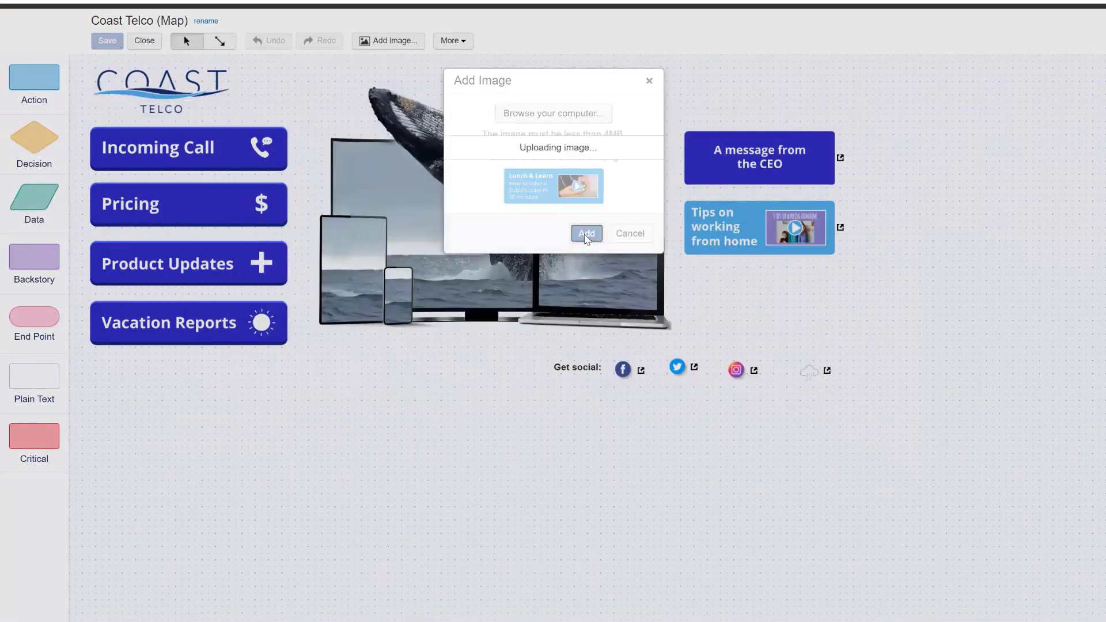
pyautogui.moveTo(531, 316); pyautogui.dragTo(457, 453)
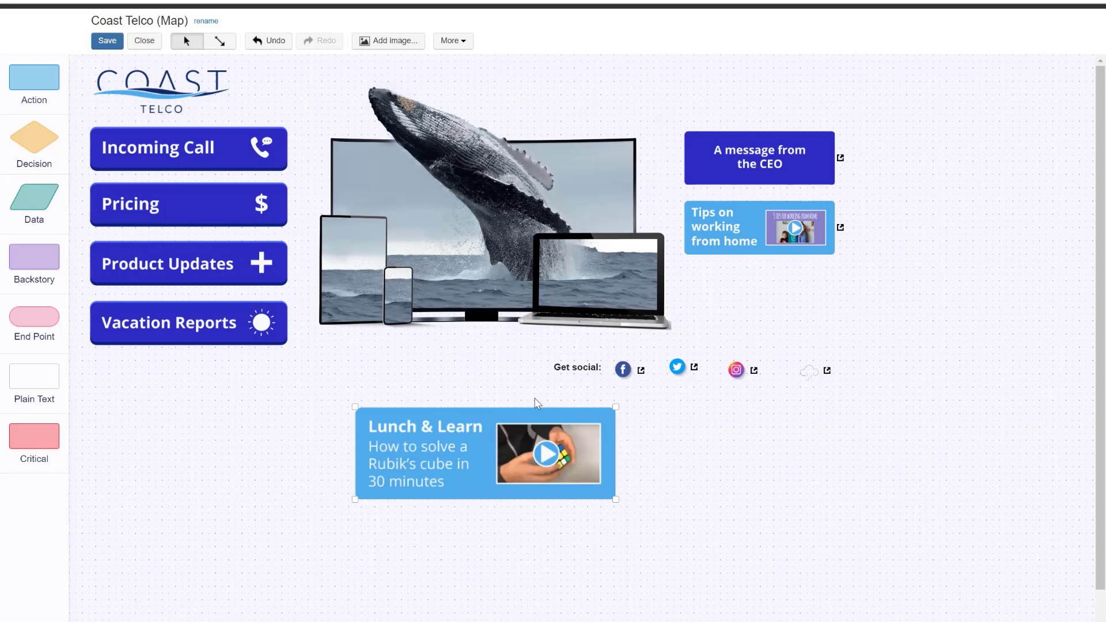
# Step: Add a Plain Text shape containing ![alt_text](image_url) to the left of the Lunch & Learn image
pyautogui.moveTo(41, 371); pyautogui.dragTo(243, 452)
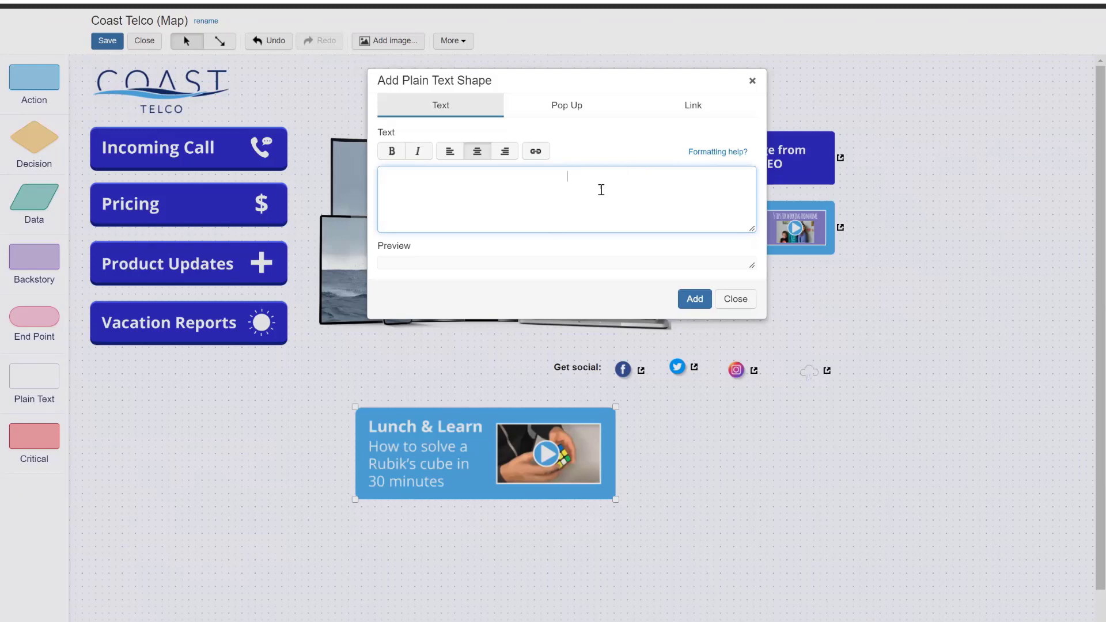
pyautogui.write('!')
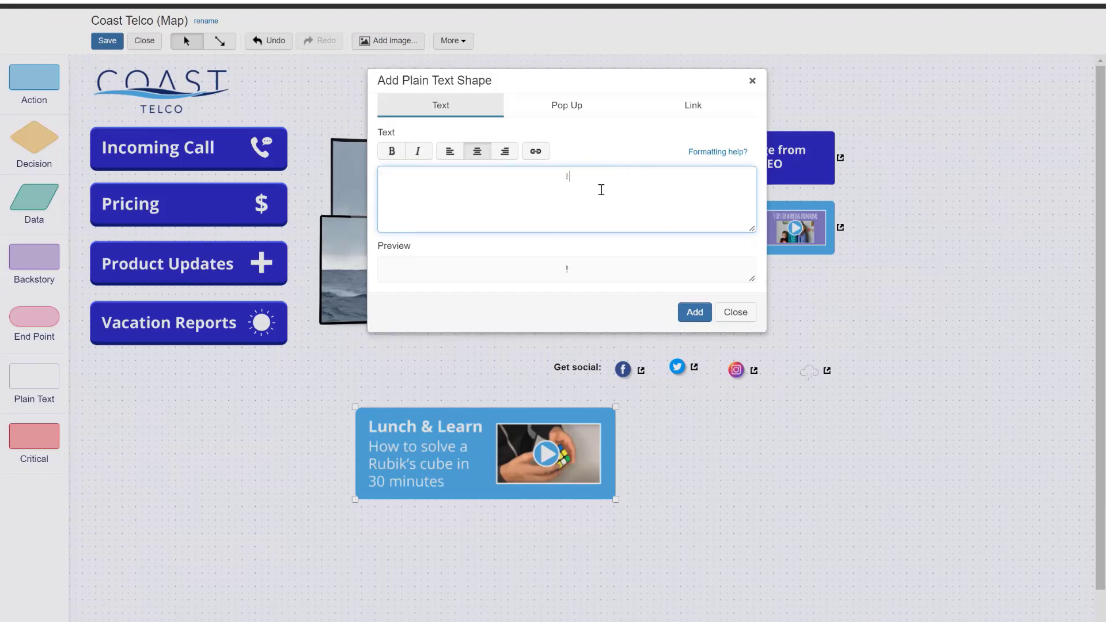
pyautogui.write('[alt_text]')
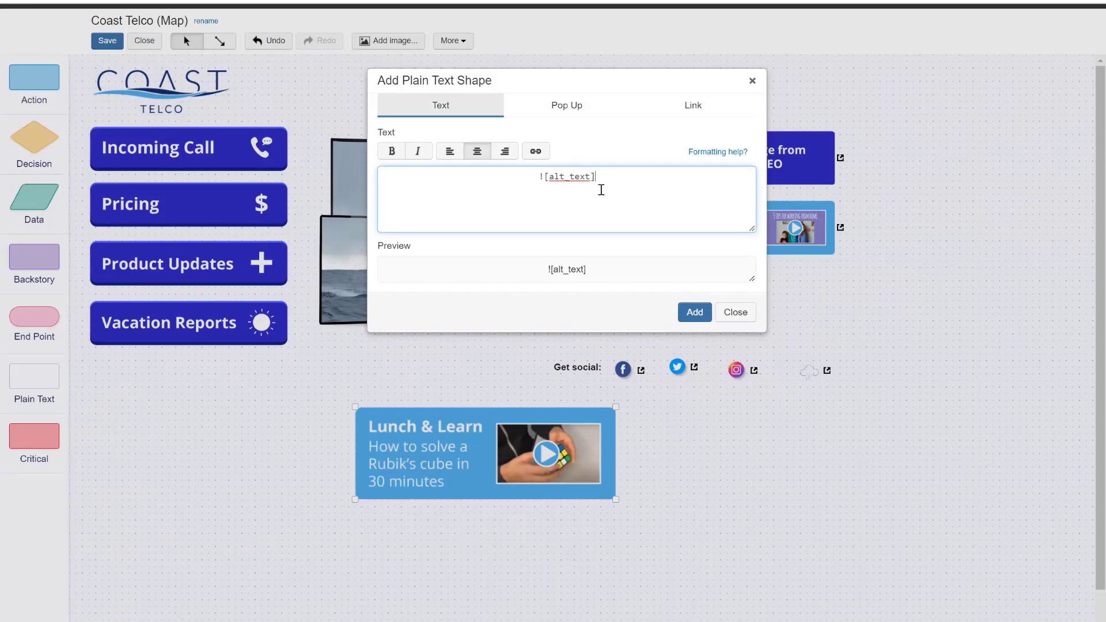
pyautogui.write('(im')
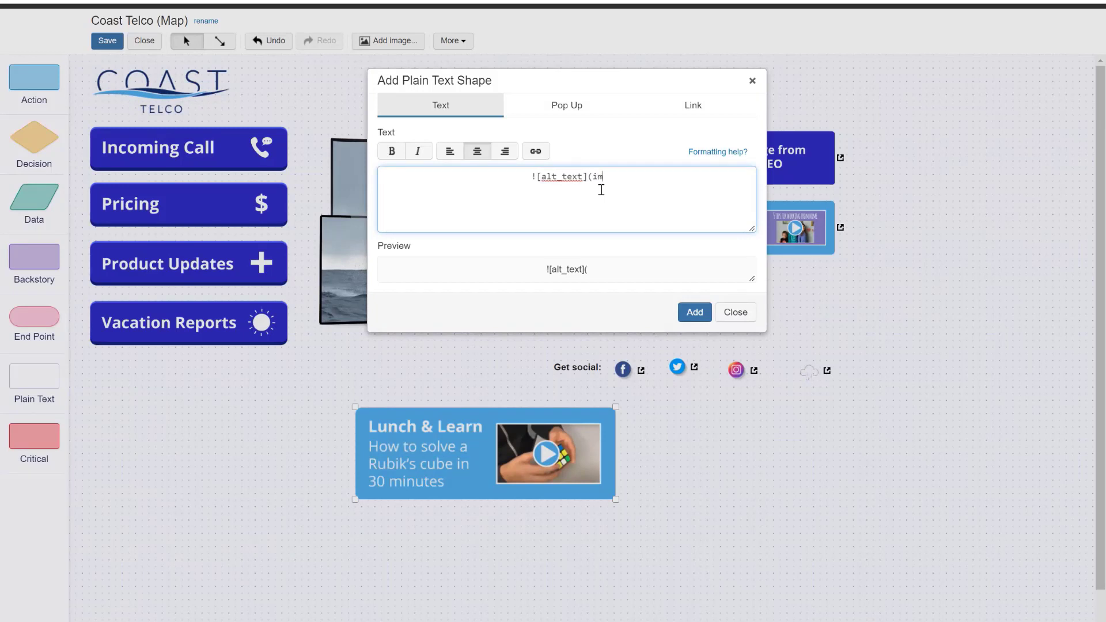
pyautogui.write('age_url)')
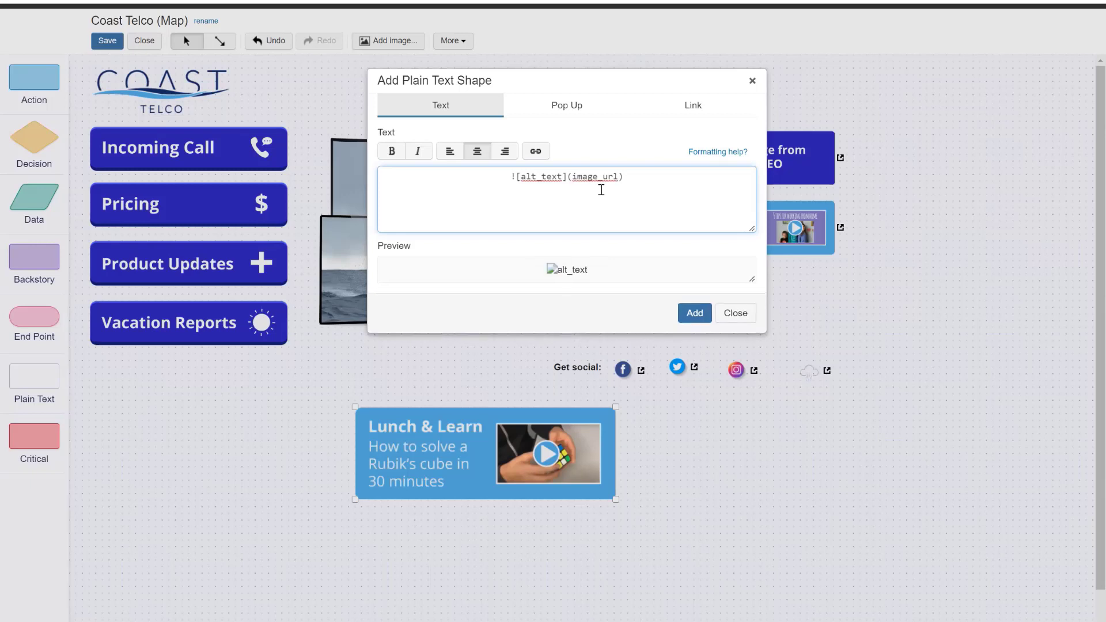
pyautogui.click(695, 315)
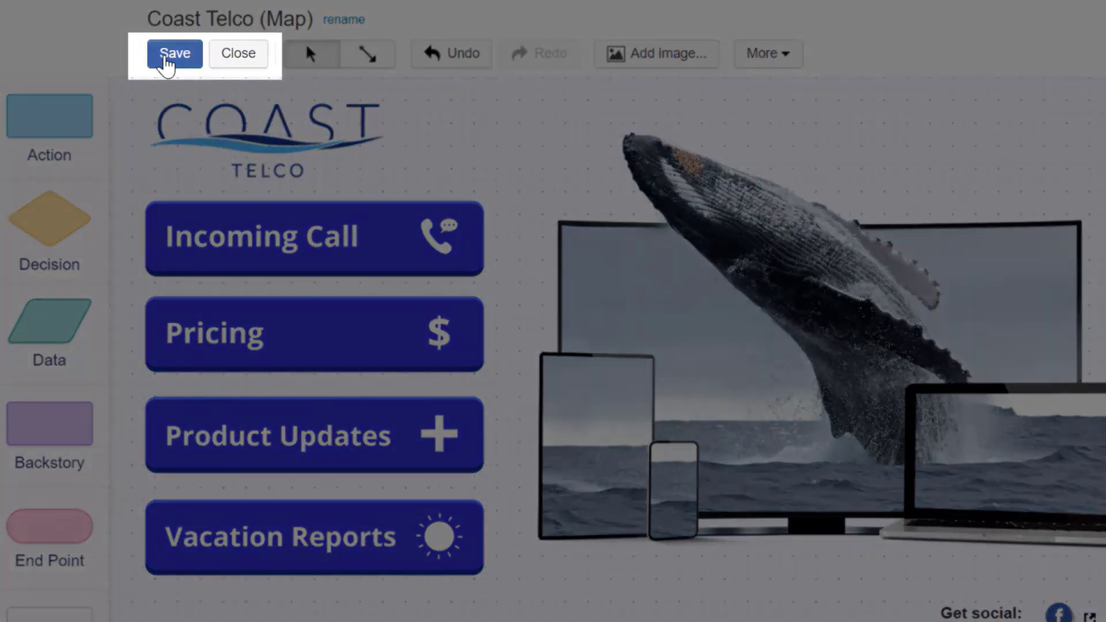
# Step: Save and close the map, then copy the Lunch & Learn image's address
pyautogui.click(164, 54)
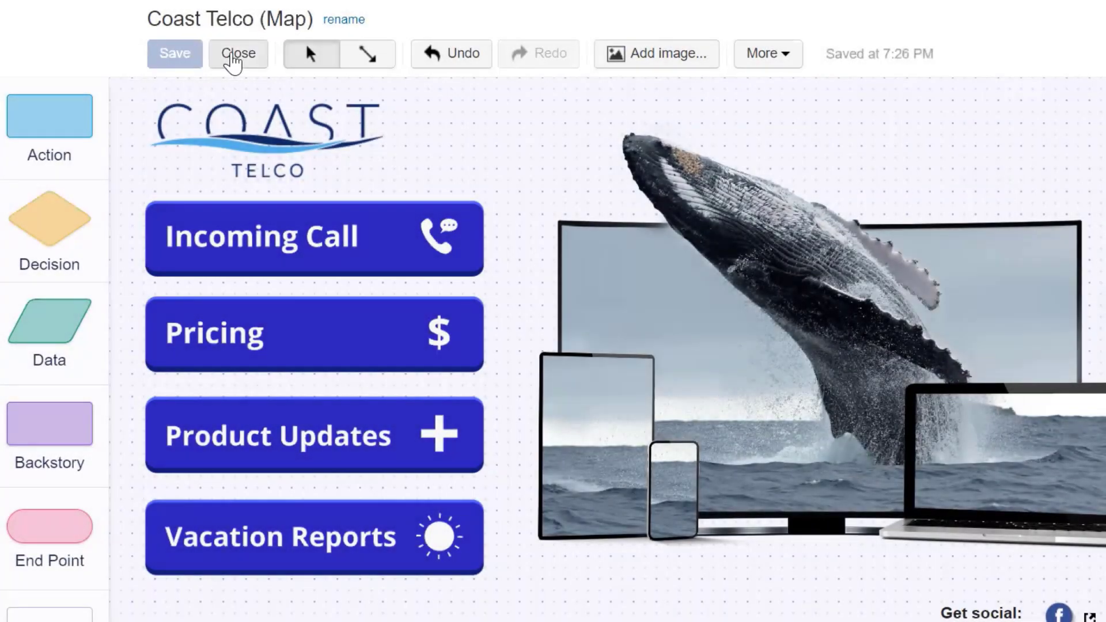
pyautogui.click(230, 58)
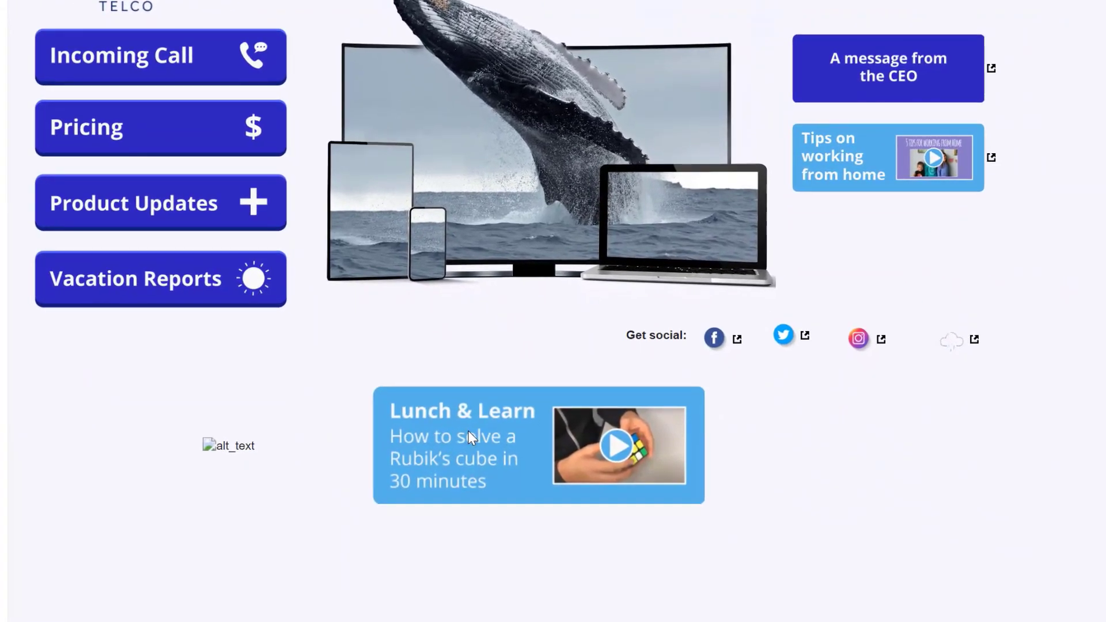
pyautogui.rightClick(469, 431)
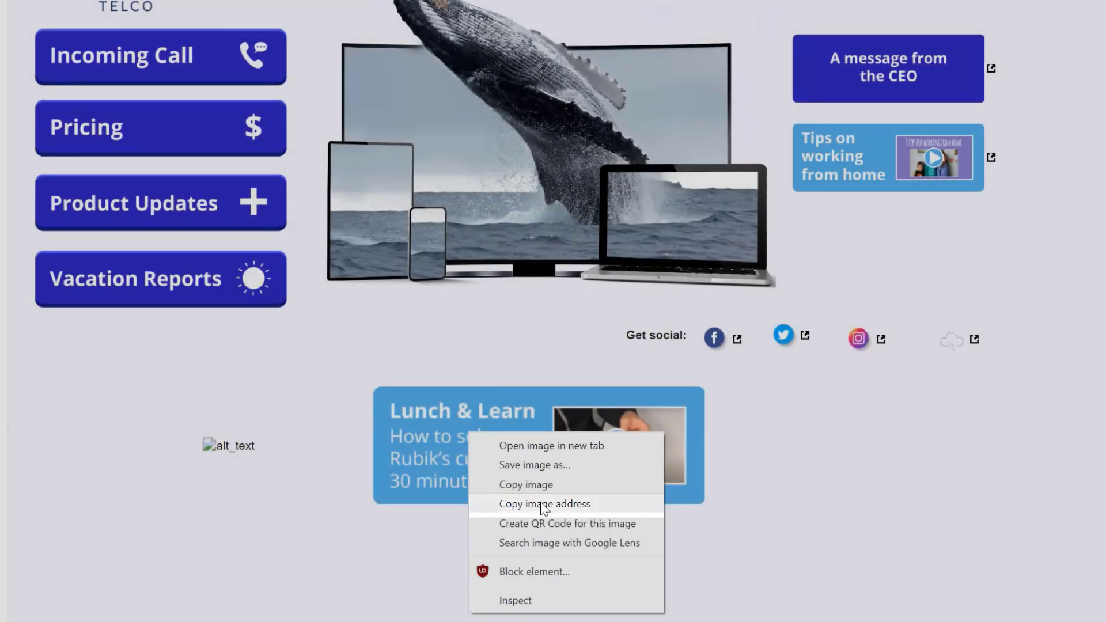
pyautogui.click(541, 504)
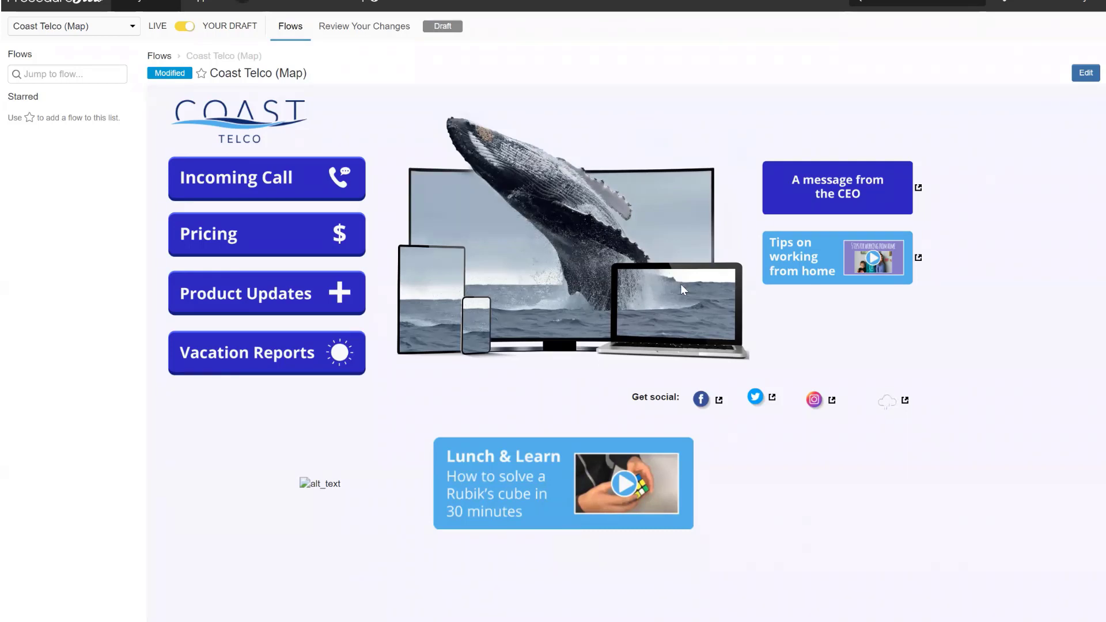
# Step: Reopen the map for editing and delete the standalone Lunch & Learn image
pyautogui.click(1083, 82)
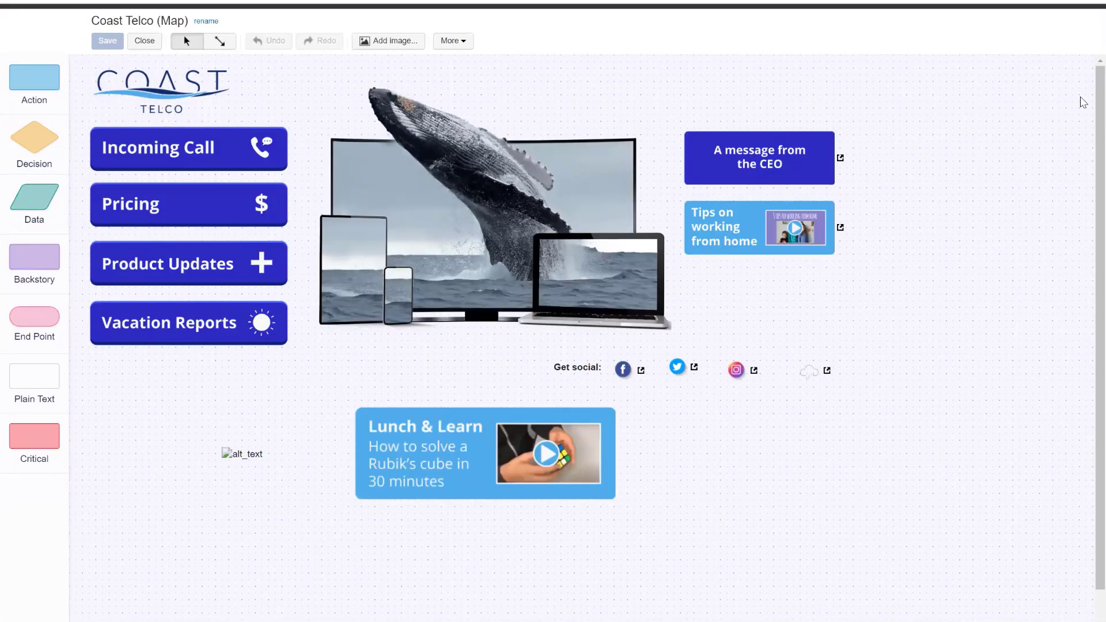
pyautogui.click(384, 435)
pyautogui.press('Delete')
# Step: Replace image_url in the alt_text shape's markdown with the copied image address
pyautogui.doubleClick(260, 447)
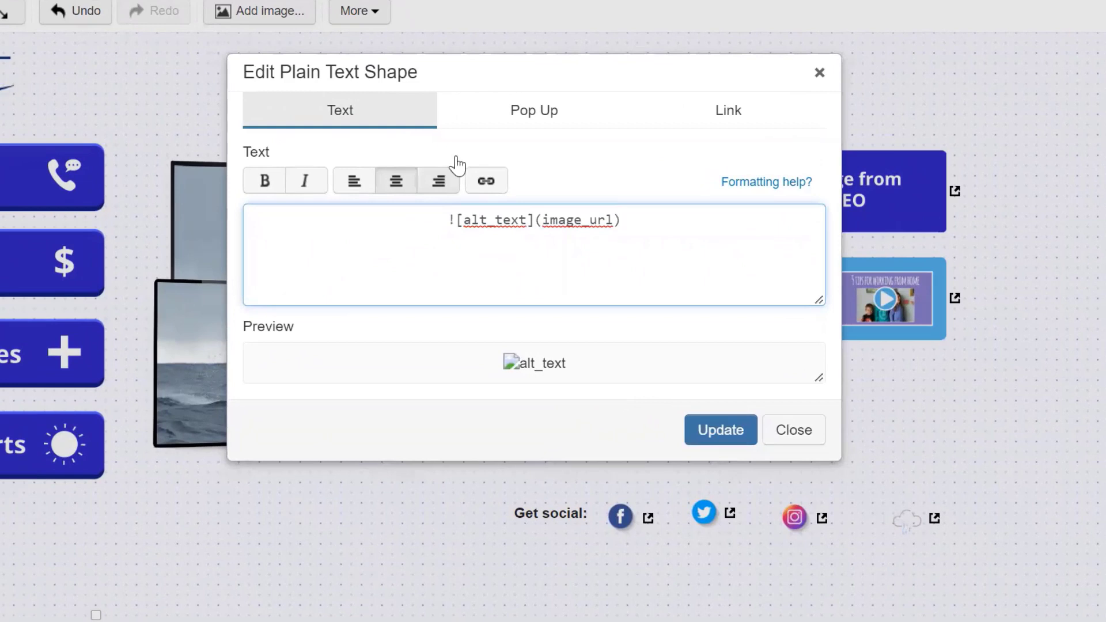
pyautogui.moveTo(613, 221); pyautogui.dragTo(544, 230)
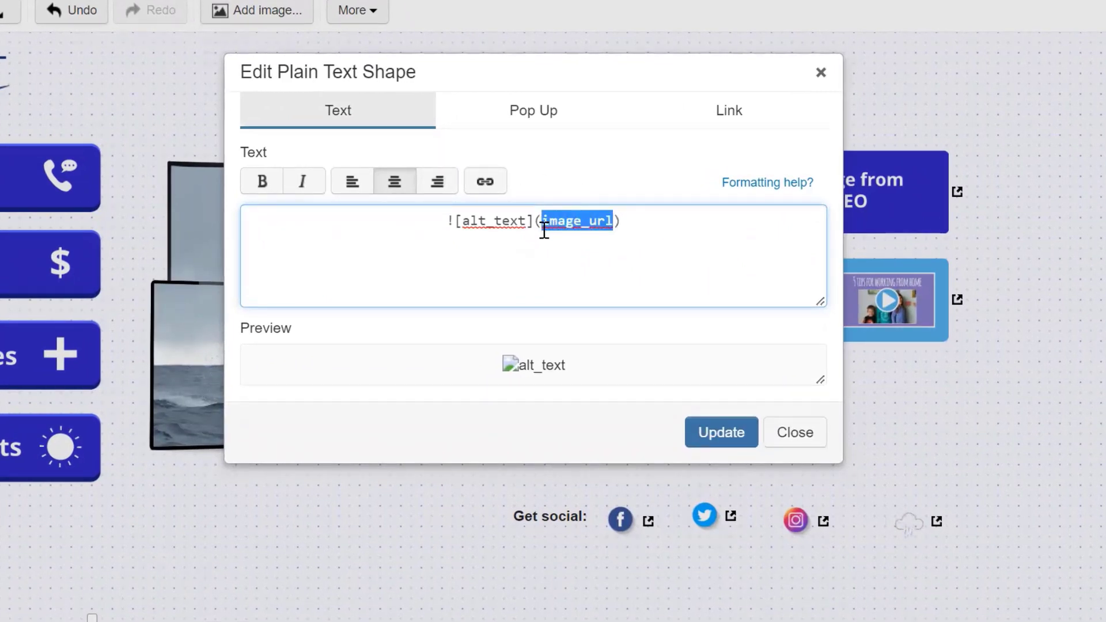
pyautogui.hotkey('ctrl', 'v')
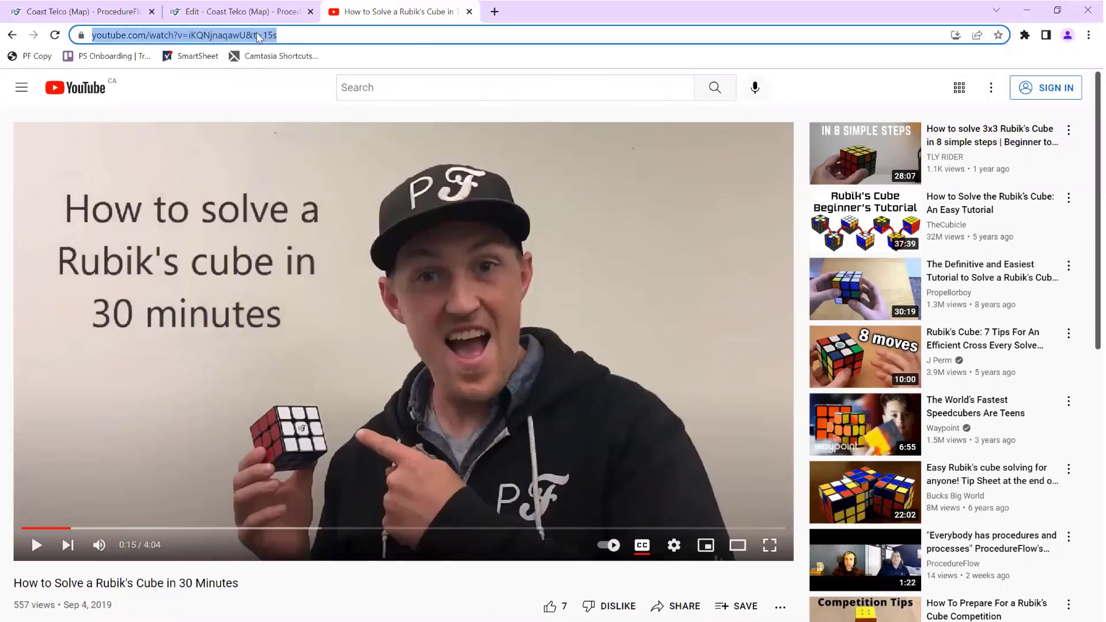
# Step: Copy the Rubik's cube video URL from the address bar and close the YouTube tab
pyautogui.rightClick(258, 36)
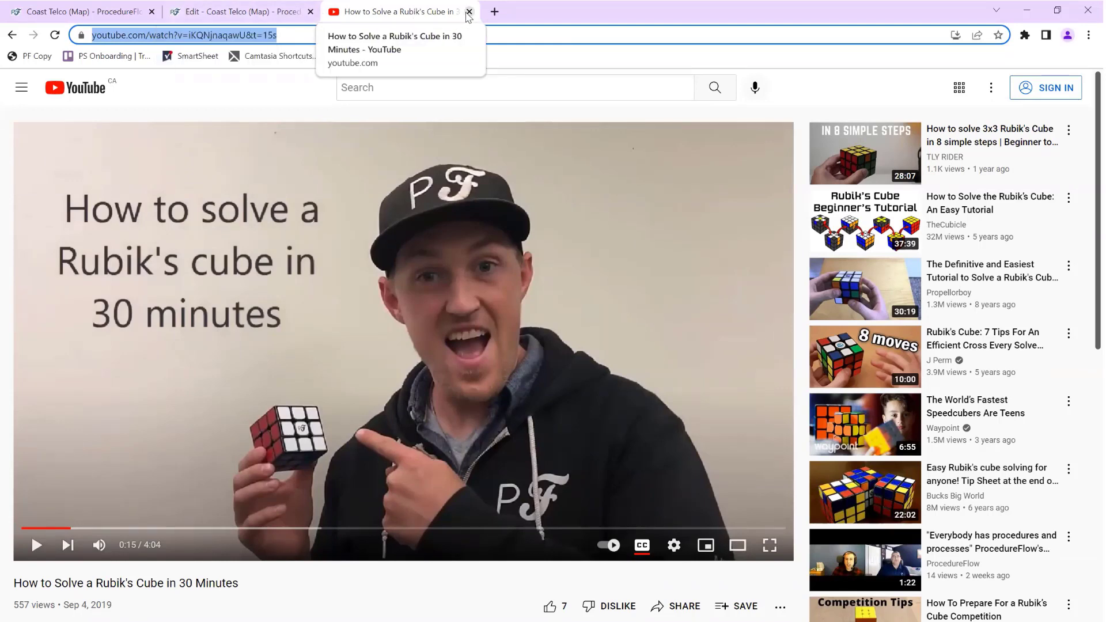
pyautogui.click(468, 13)
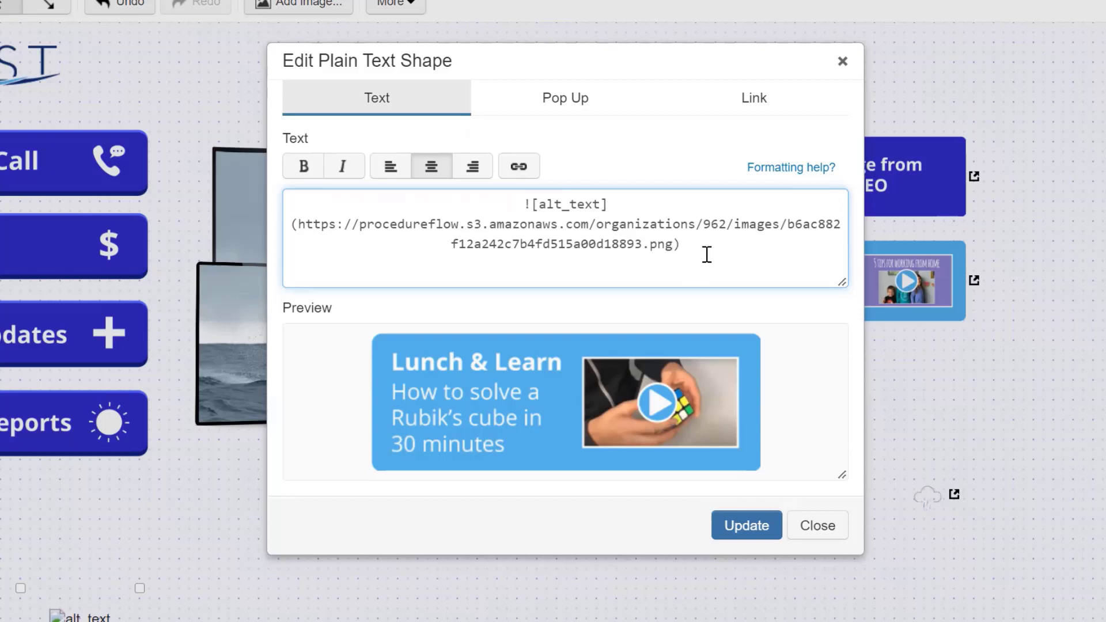
# Step: Wrap the image markdown in [ ], append the YouTube URL in parentheses, and update
pyautogui.click(728, 238)
pyautogui.write(']')
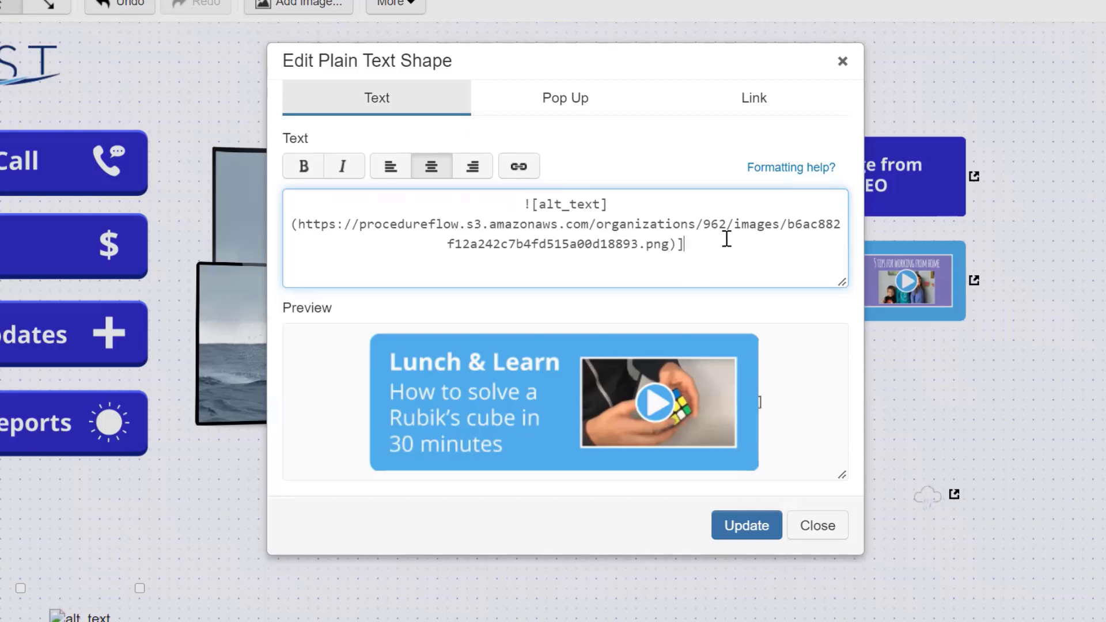
pyautogui.click(515, 202)
pyautogui.write('[')
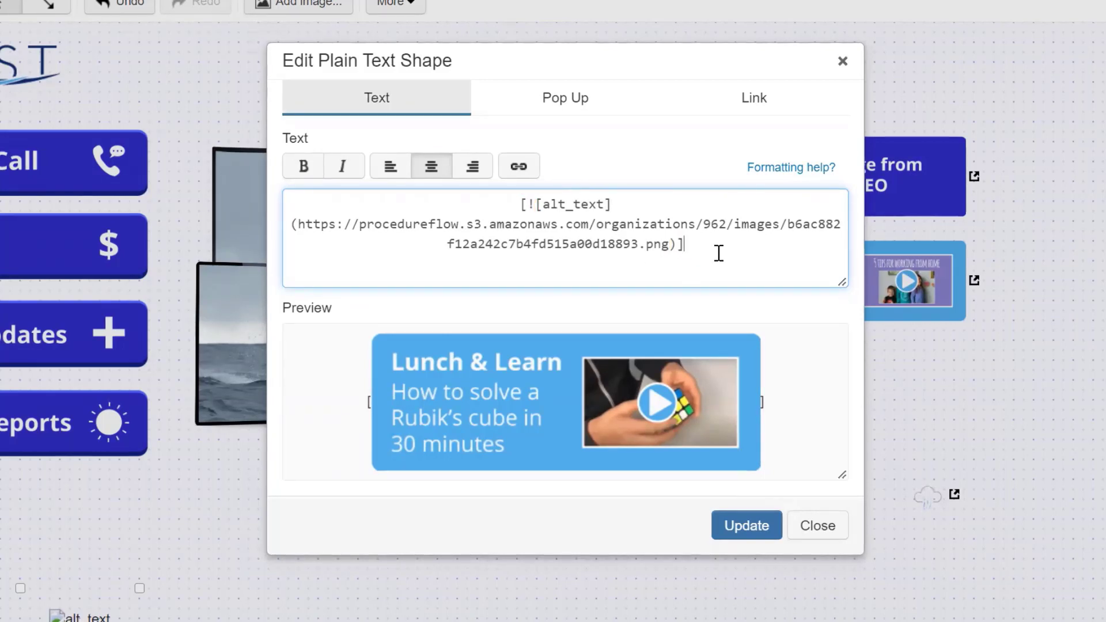
pyautogui.write('(')
pyautogui.hotkey('ctrl', 'v')
pyautogui.write(')')
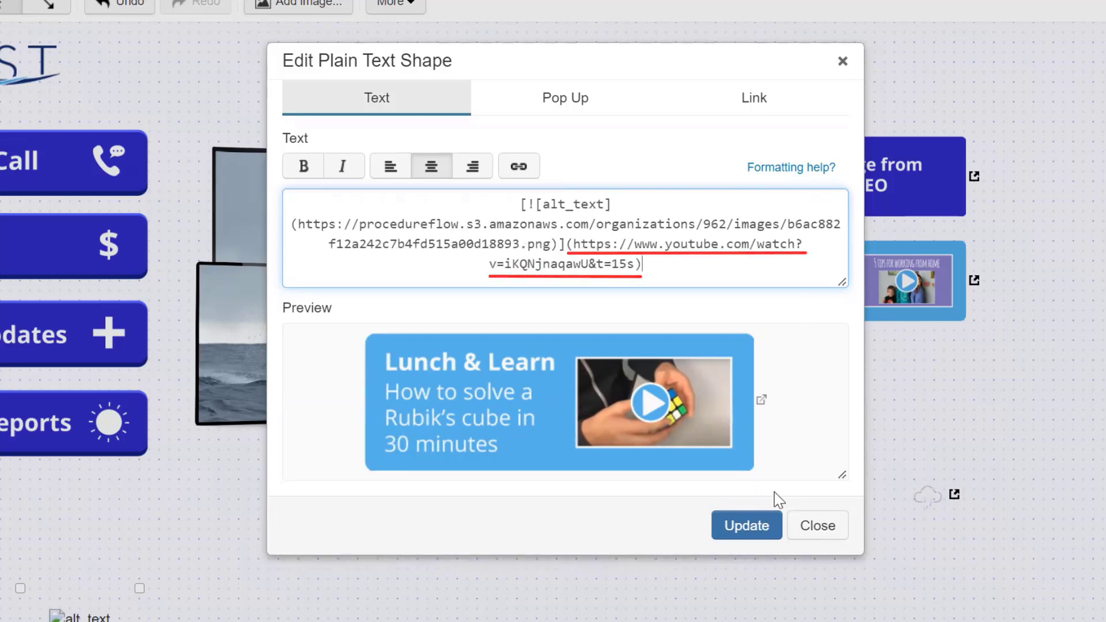
pyautogui.click(748, 535)
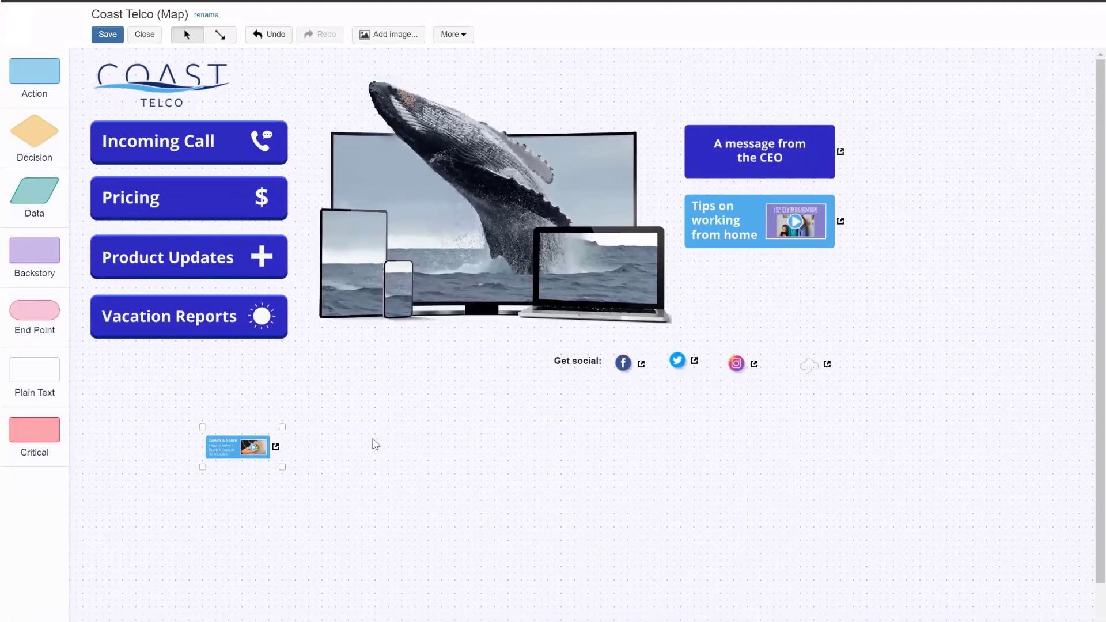
# Step: Resize the Lunch & Learn image to the Tips box width beneath that box
pyautogui.moveTo(283, 427); pyautogui.dragTo(748, 291)
pyautogui.moveTo(831, 326); pyautogui.dragTo(847, 320)
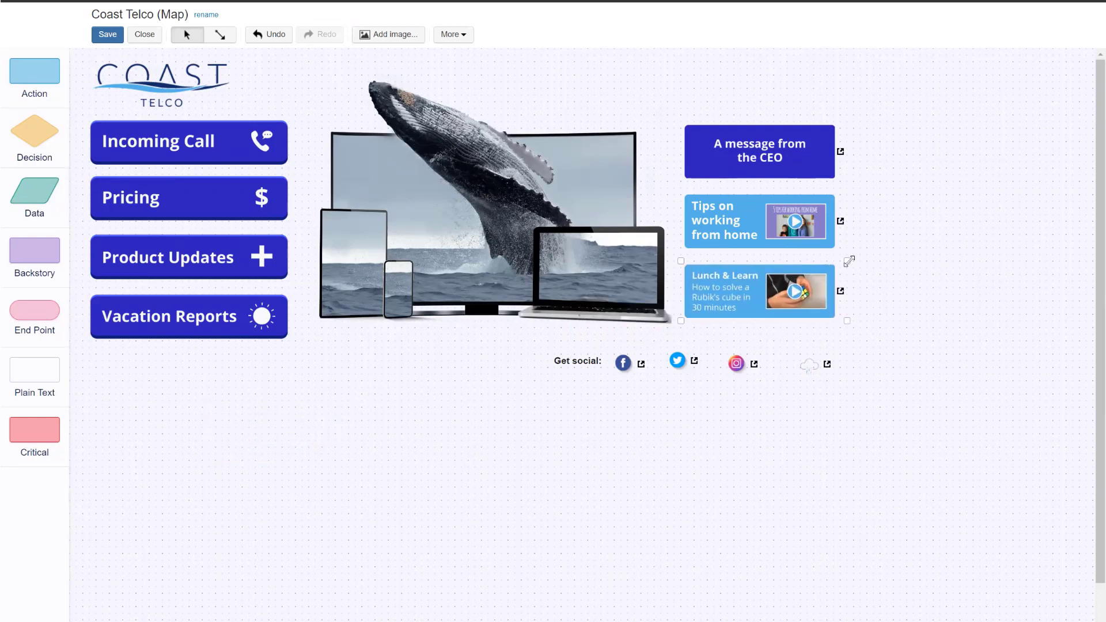
pyautogui.click(920, 307)
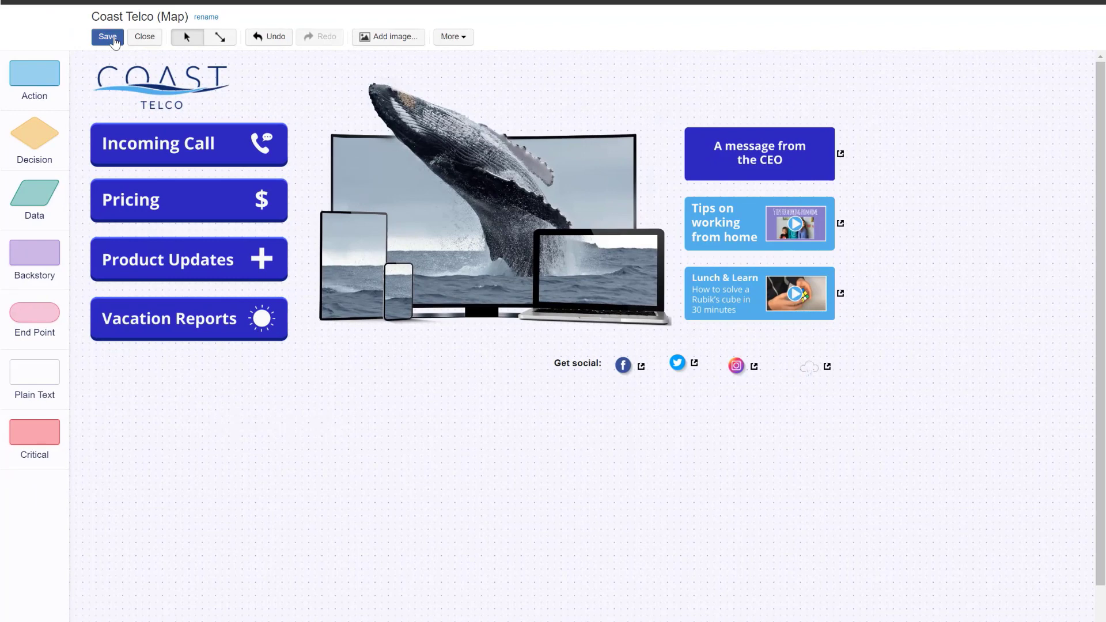
# Step: Save the Coast Telco map with the linked Lunch & Learn image
pyautogui.click(114, 39)
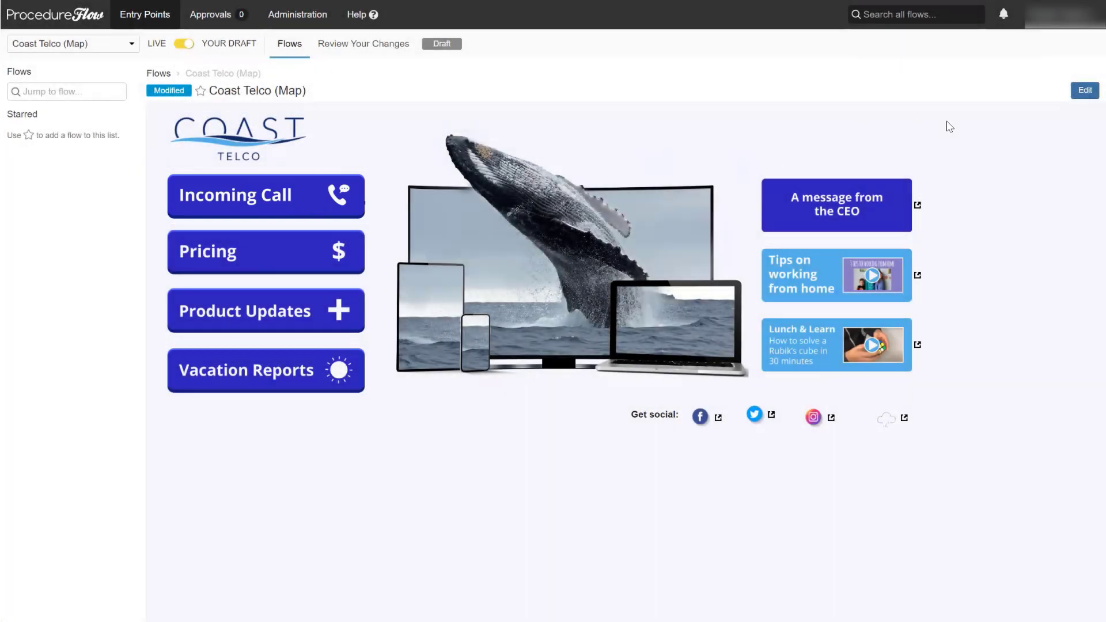
# Step: Edit the Incoming Call shape's text, adding [ and ] brackets around its image markdown
pyautogui.click(1085, 93)
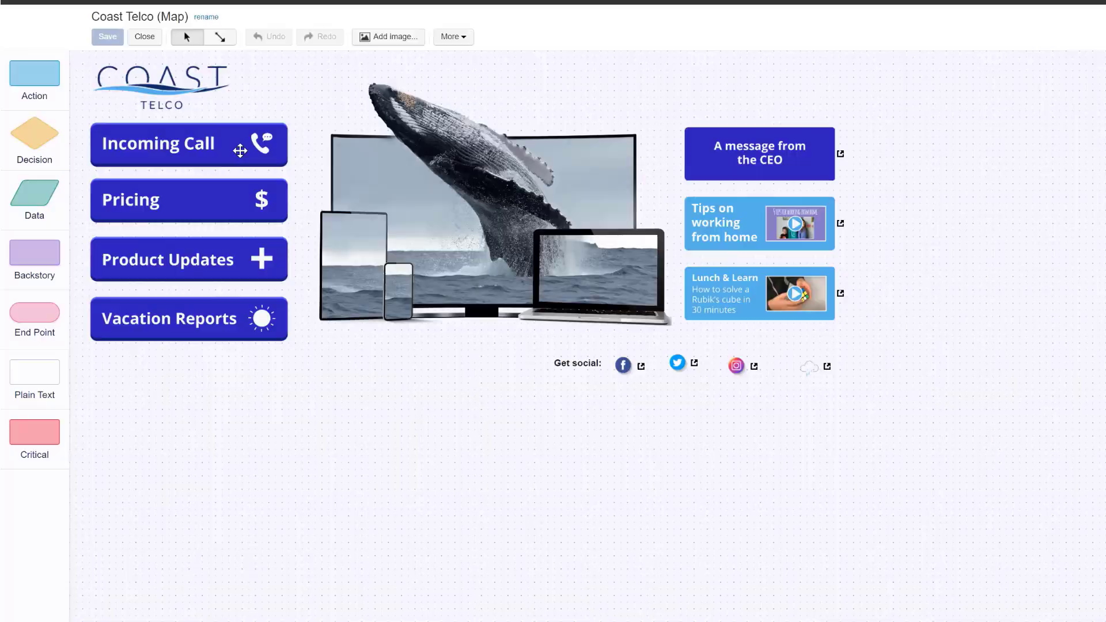
pyautogui.doubleClick(240, 150)
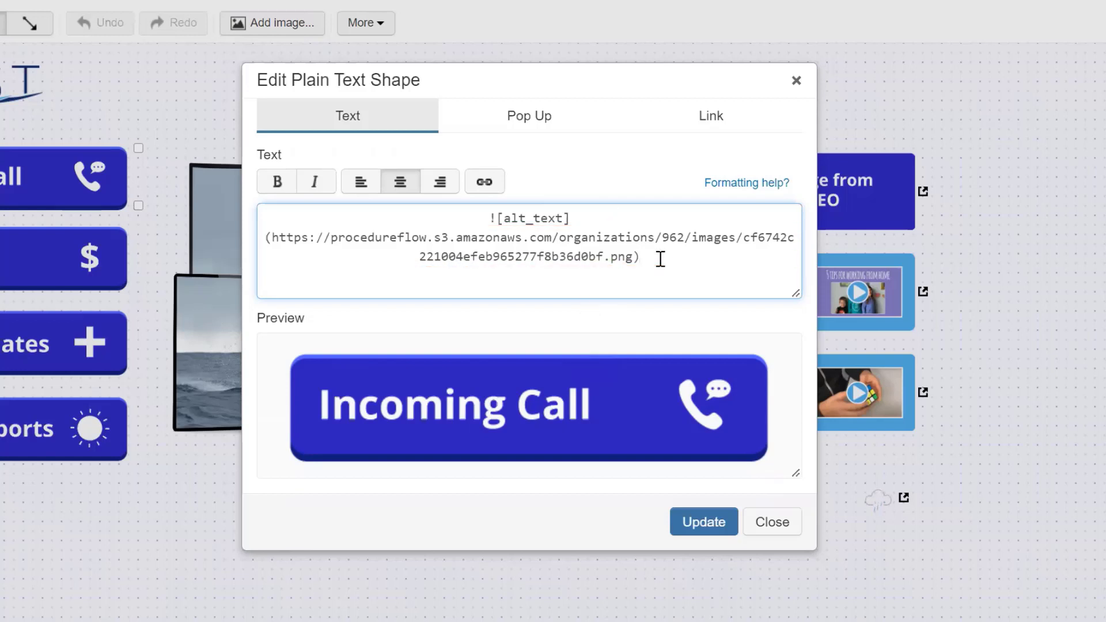
pyautogui.write(']')
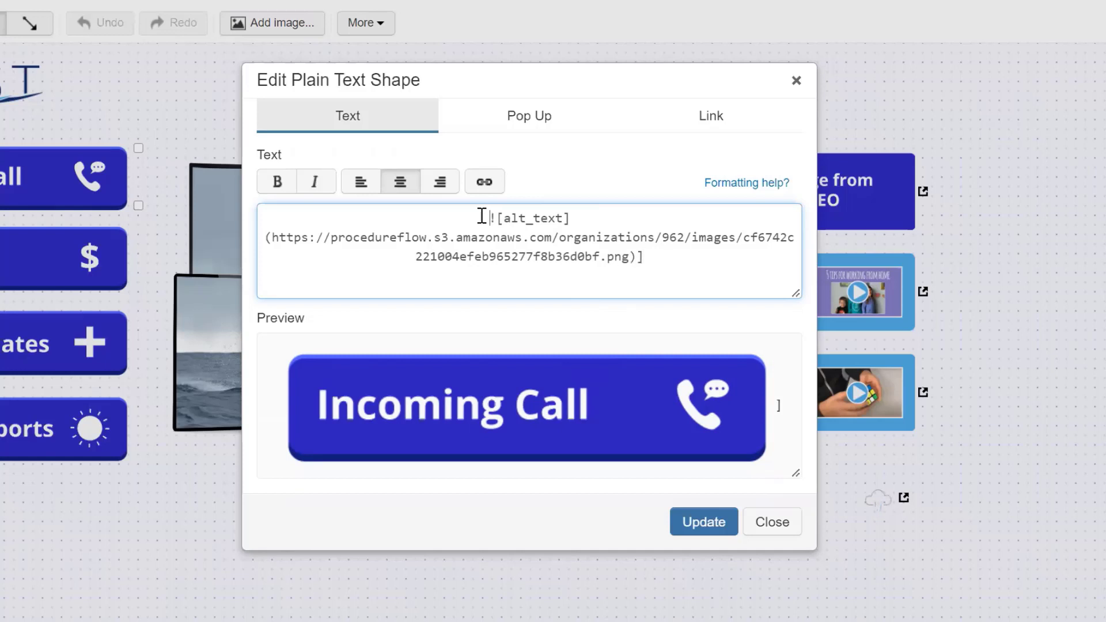
pyautogui.write('[')
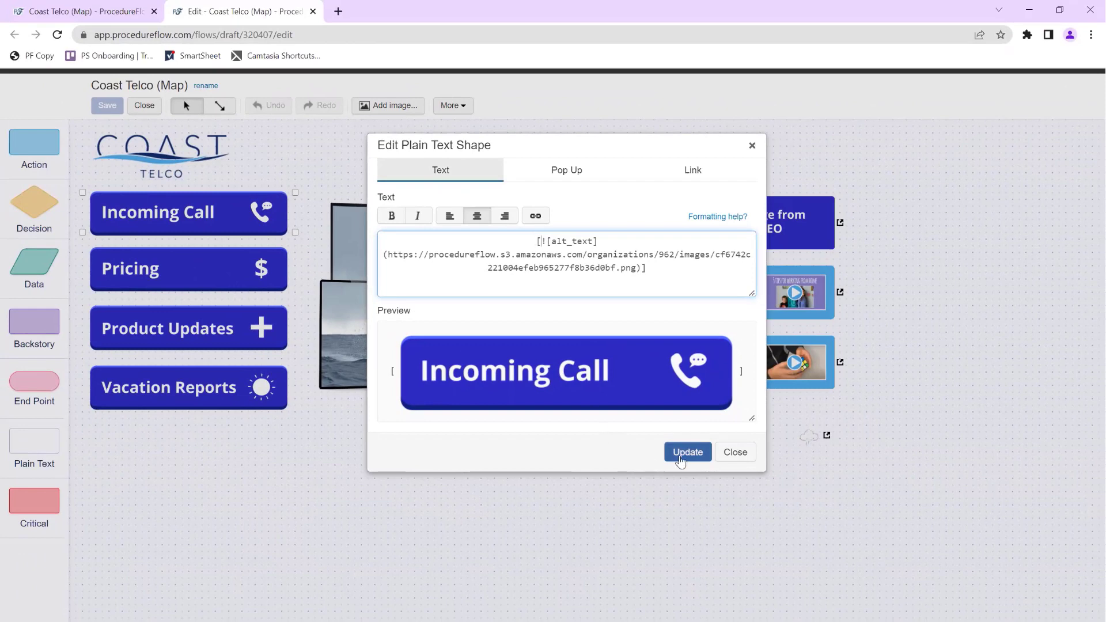
# Step: Apply the bracketed text to the Incoming Call shape, then save and close the map
pyautogui.click(686, 453)
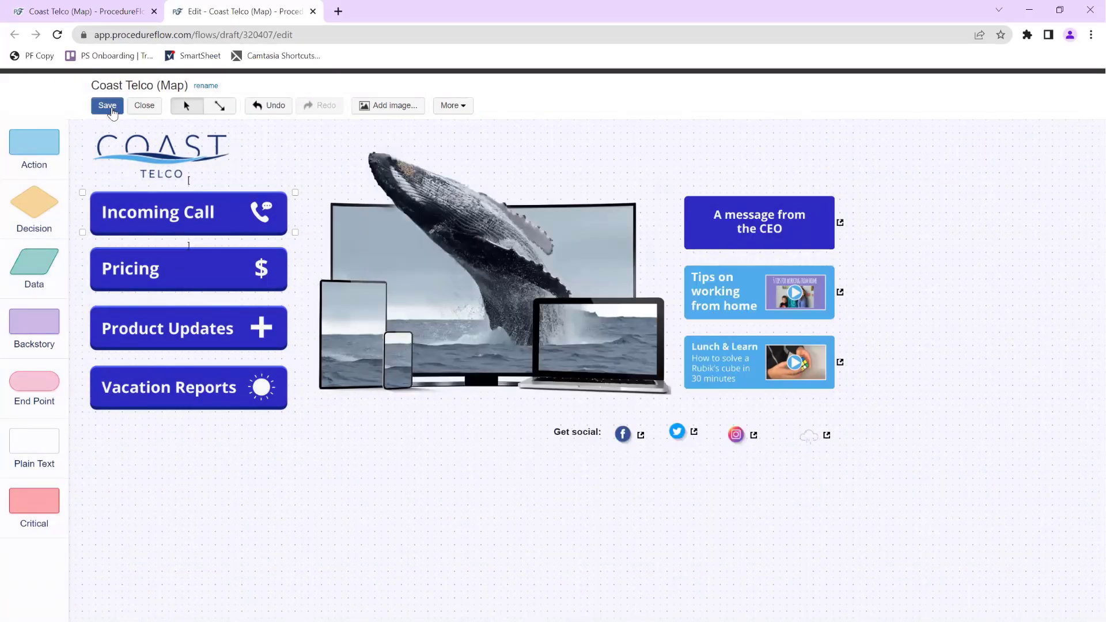
pyautogui.click(108, 106)
pyautogui.click(144, 107)
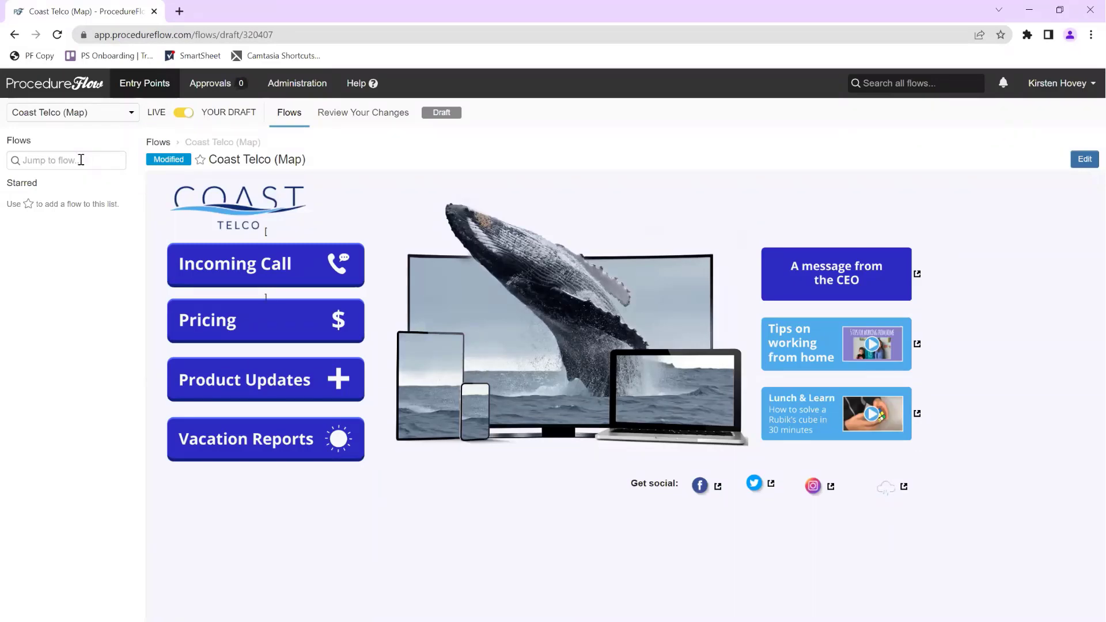
# Step: Find the Incoming Call flow, copy its ID 320456 from the URL, and go back
pyautogui.click(81, 160)
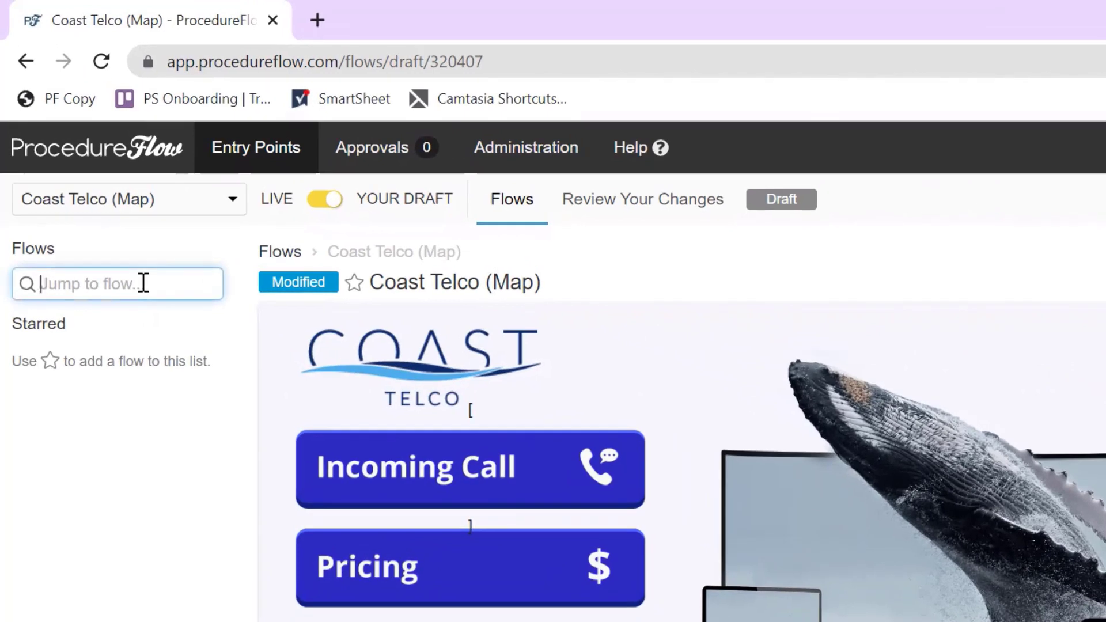
pyautogui.write('incoming call')
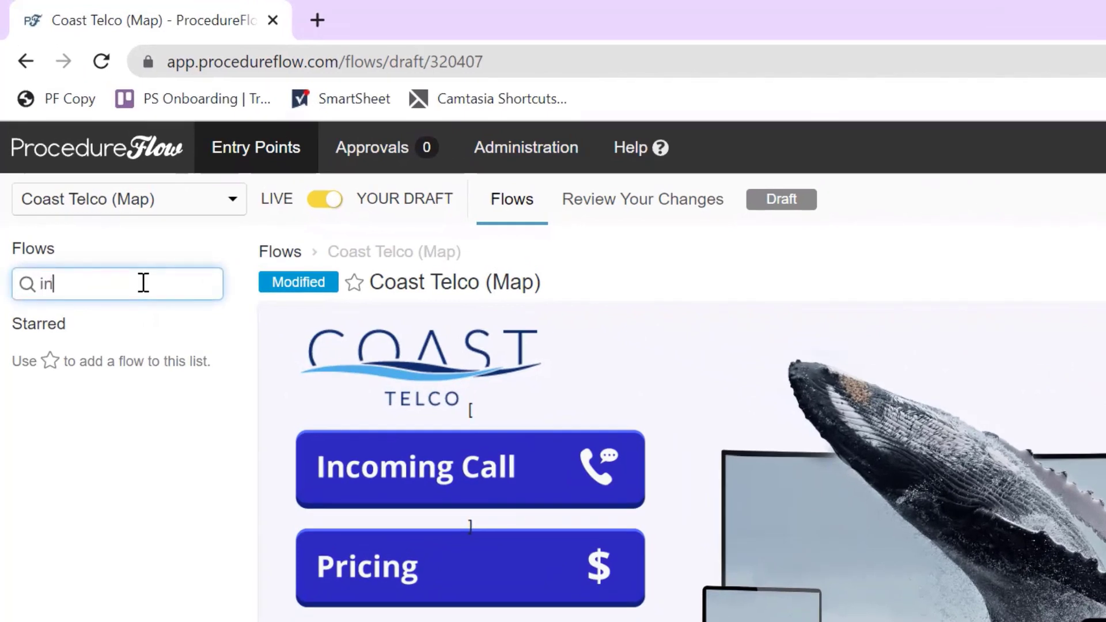
pyautogui.click(147, 326)
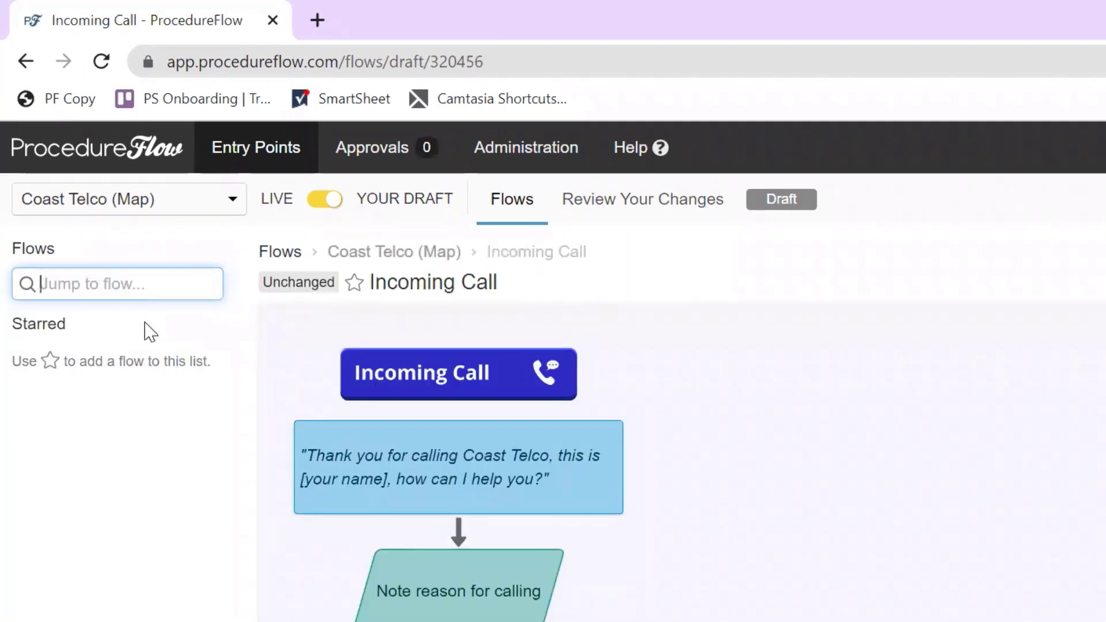
pyautogui.click(512, 54)
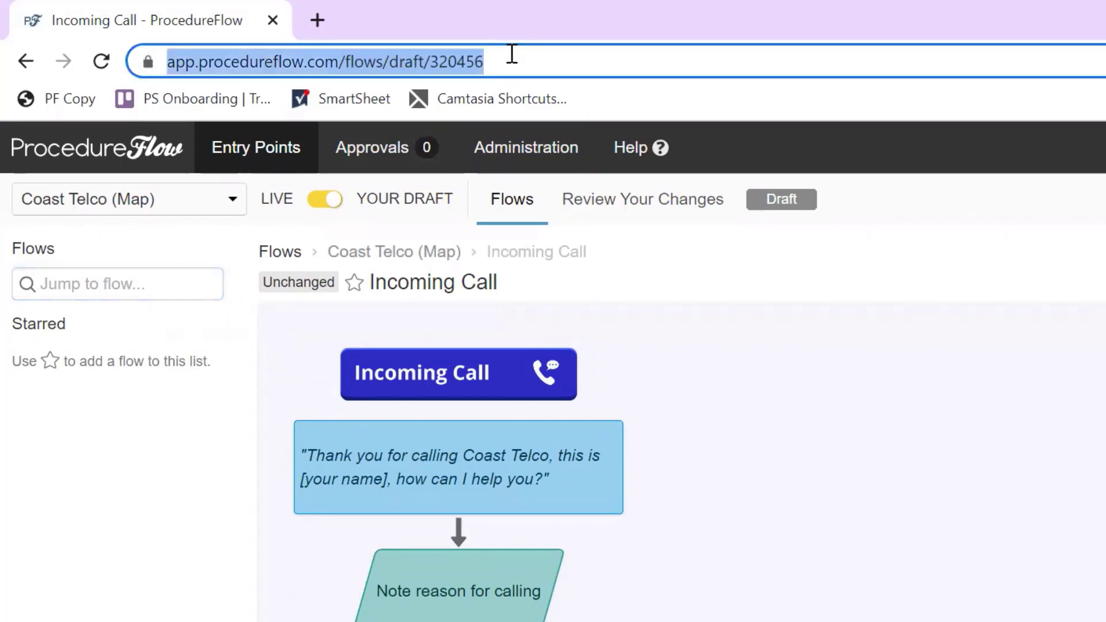
pyautogui.click(506, 57)
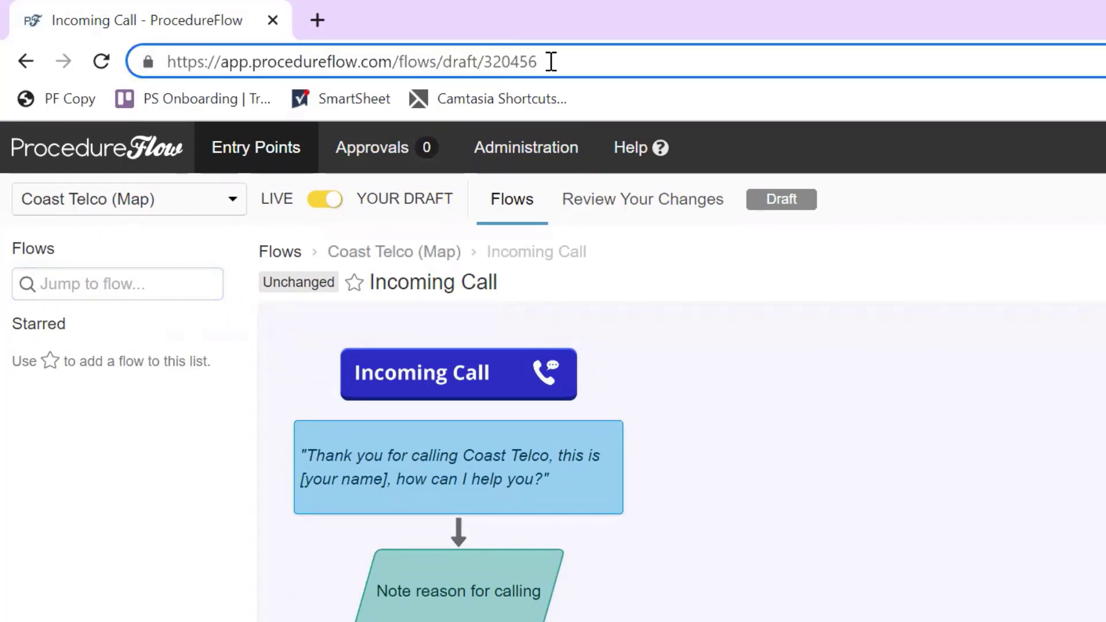
pyautogui.moveTo(547, 60); pyautogui.dragTo(485, 63)
pyautogui.rightClick(496, 64)
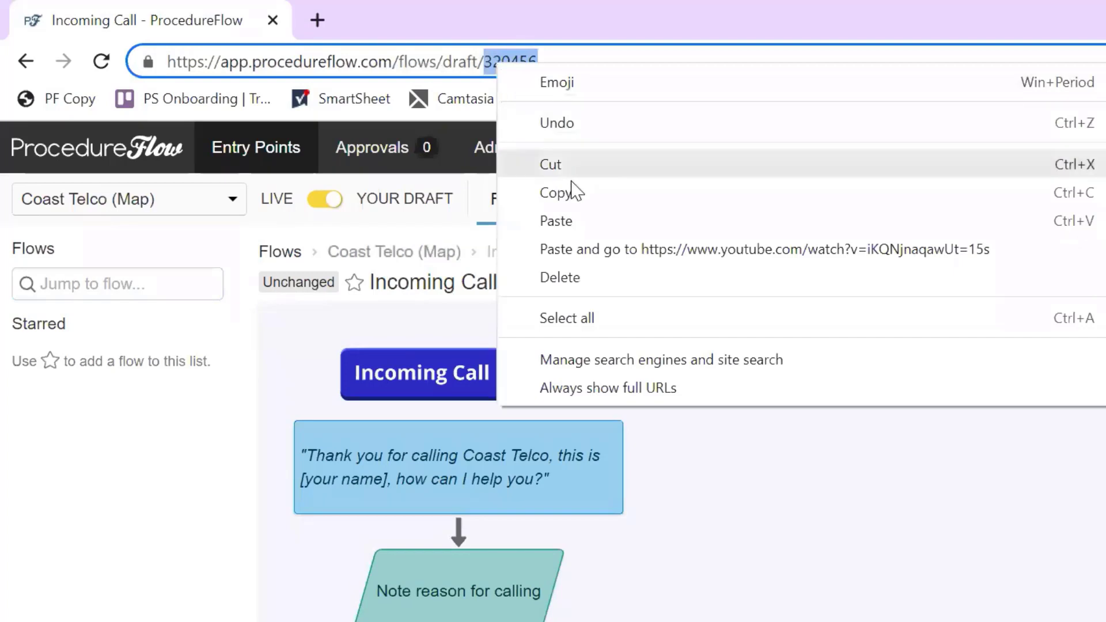
pyautogui.click(553, 190)
pyautogui.click(25, 63)
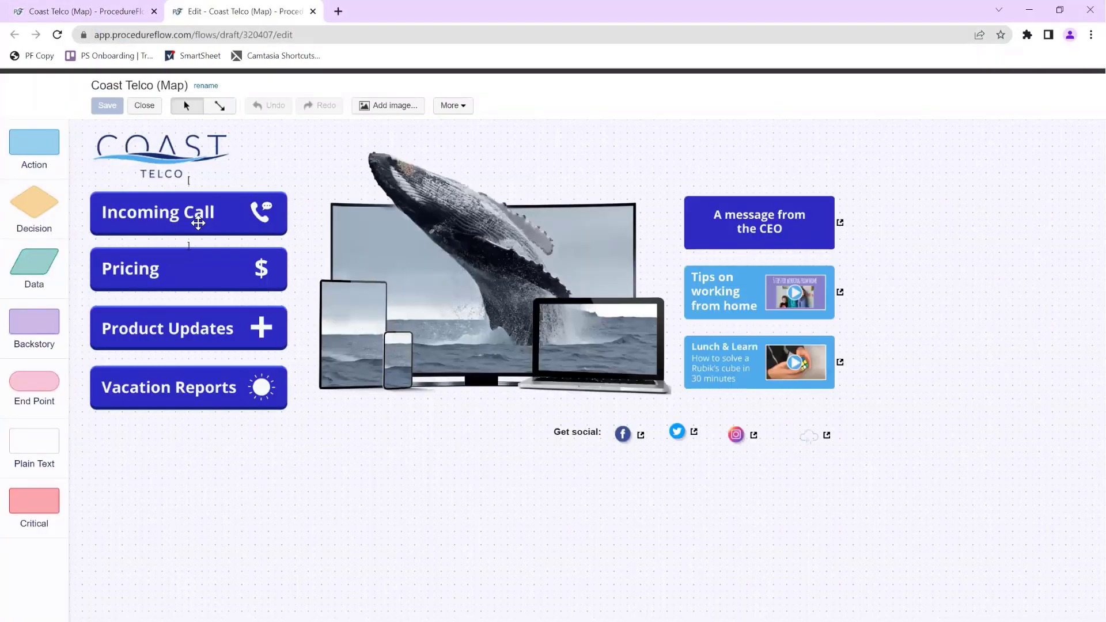
# Step: Append a [flow:320456] link target to the Incoming Call image's markdown
pyautogui.doubleClick(198, 224)
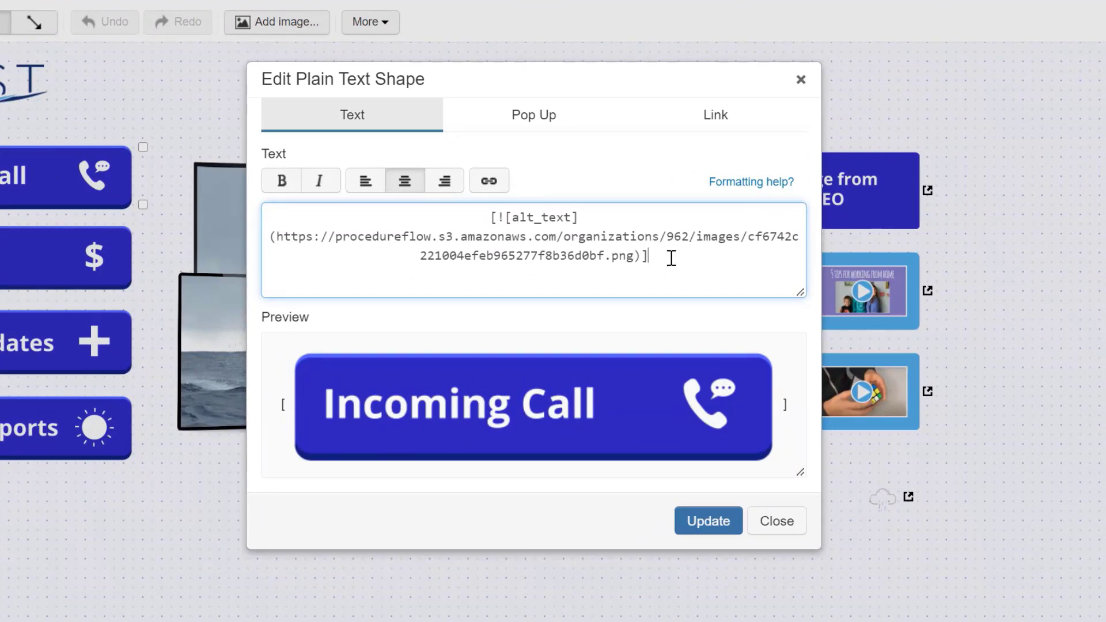
pyautogui.write('[]')
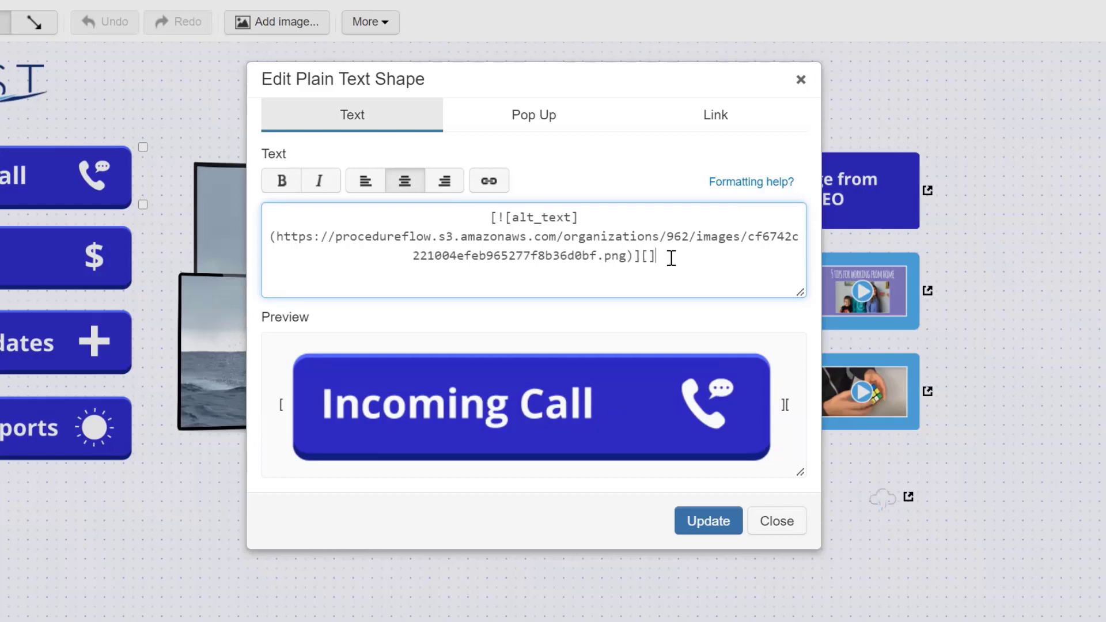
pyautogui.press('Left')
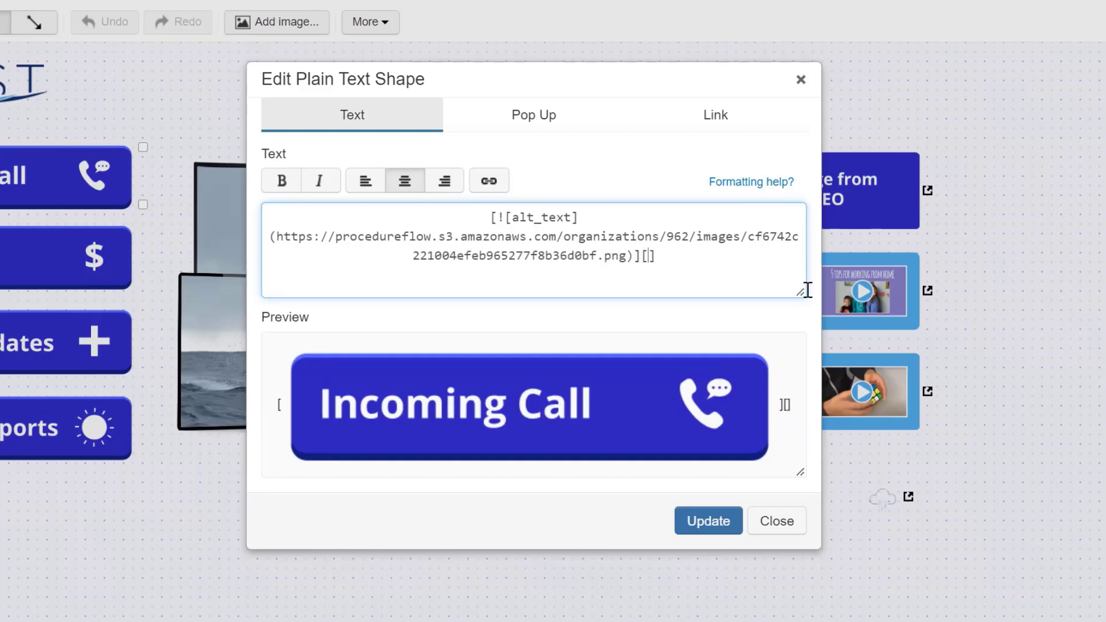
pyautogui.write('flow')
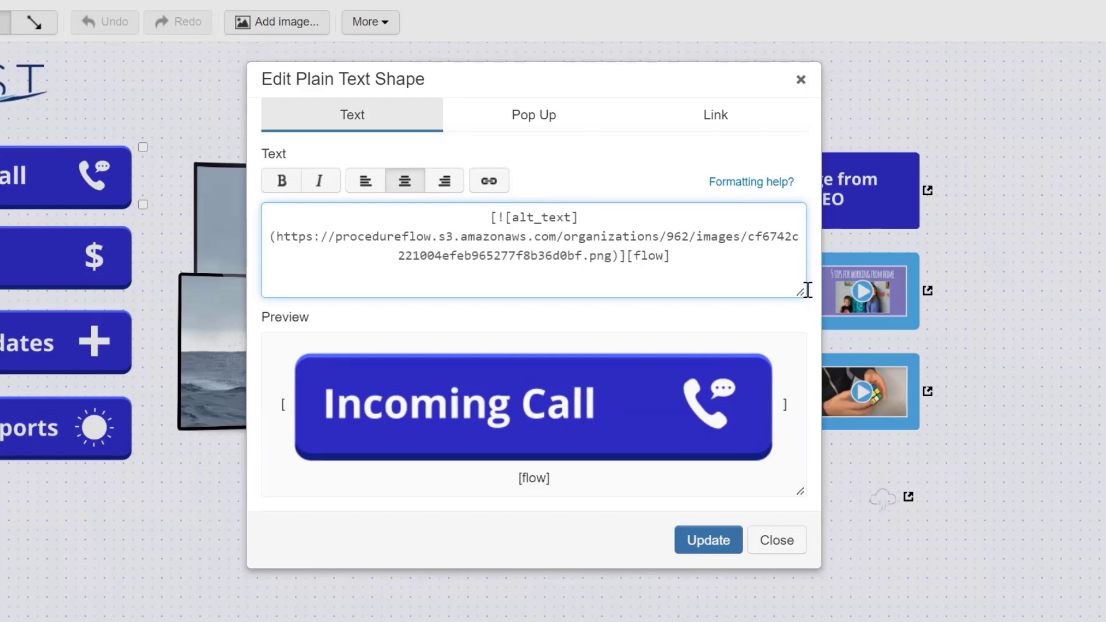
pyautogui.write(':')
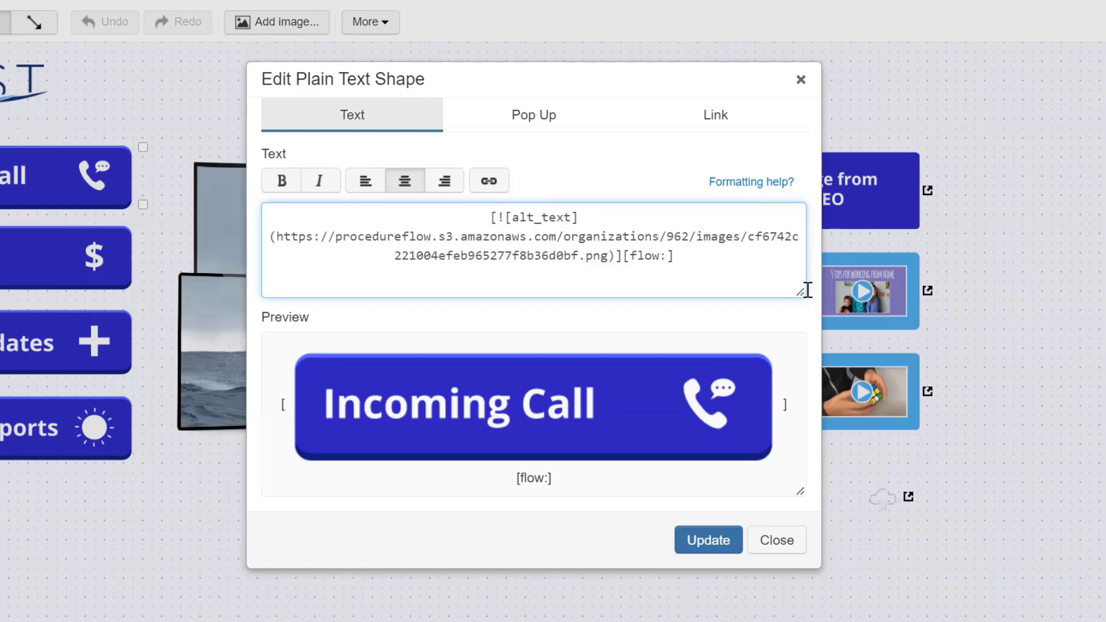
pyautogui.hotkey('ctrl', 'v')
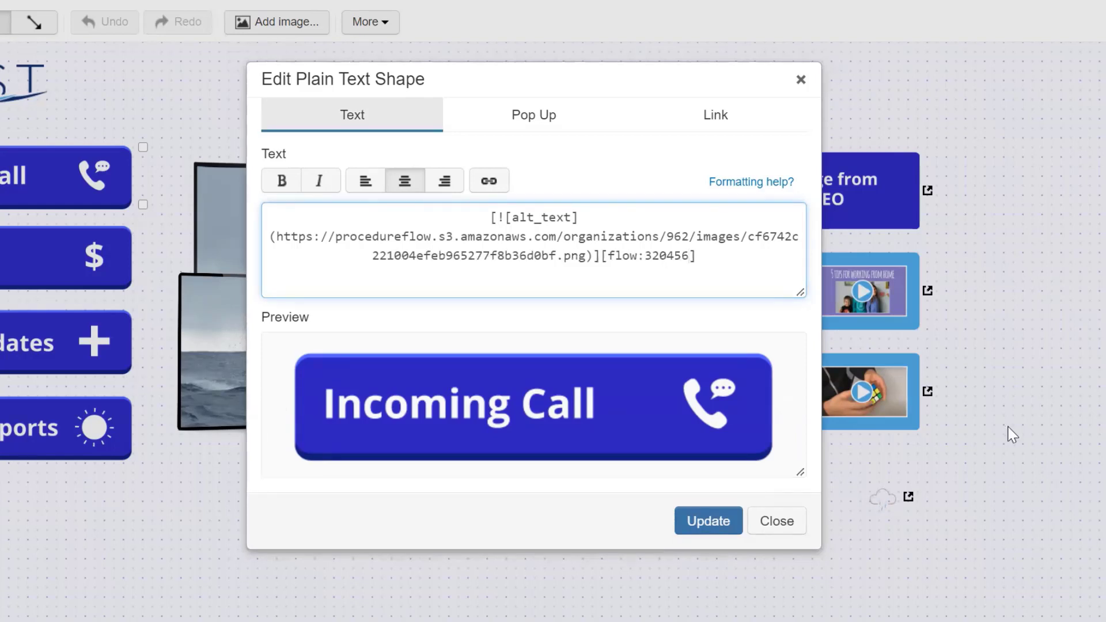
# Step: Apply and save the Incoming Call link, test that it opens its flow, and return to the map
pyautogui.click(709, 522)
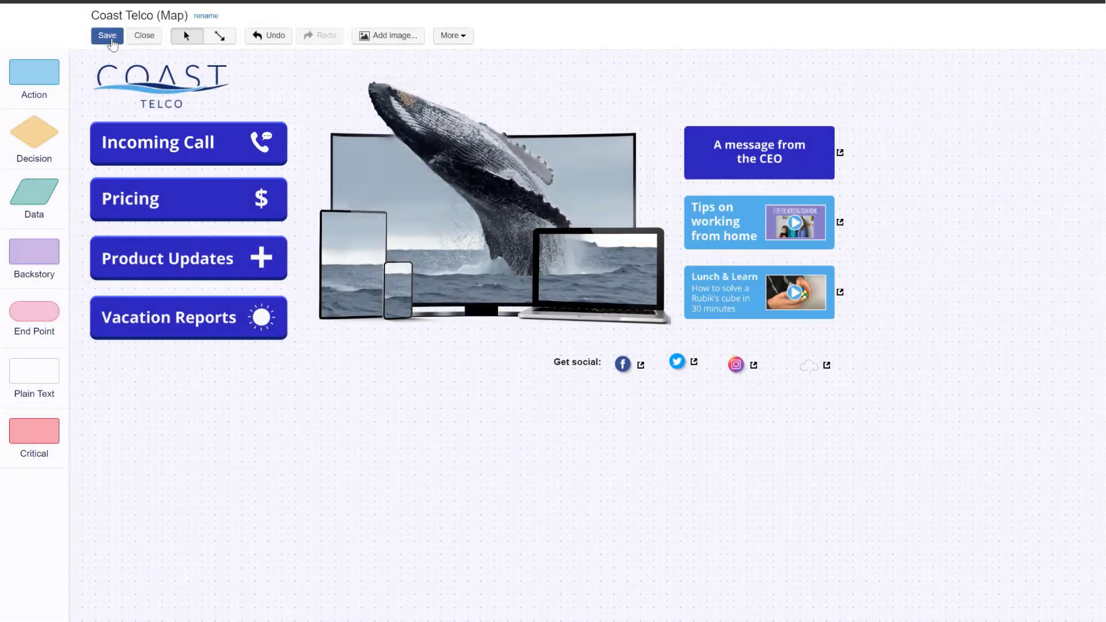
pyautogui.click(112, 42)
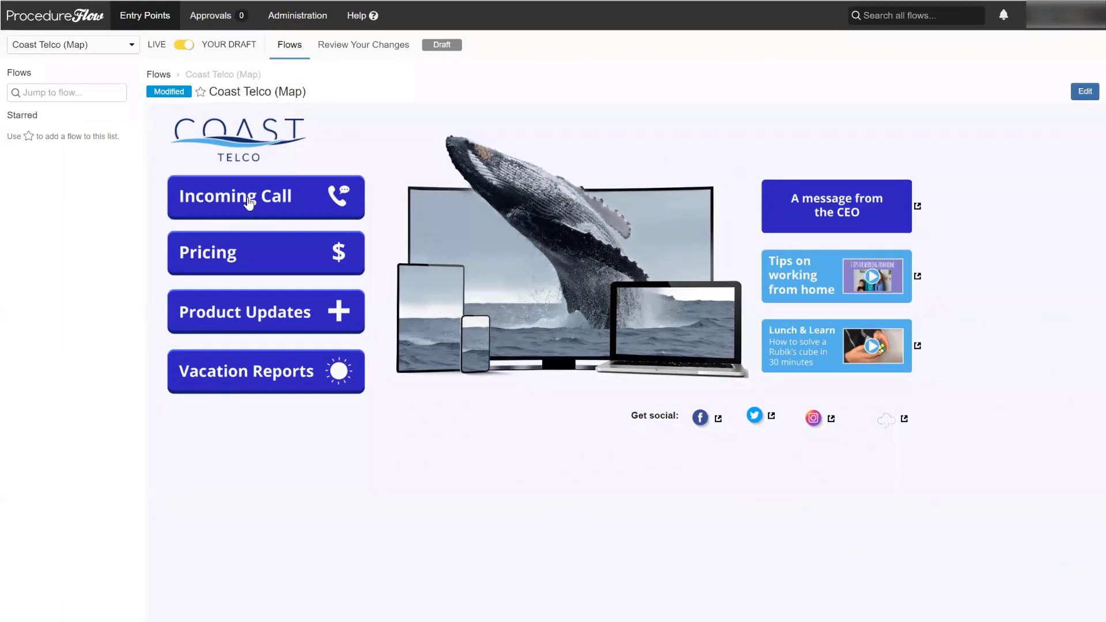
pyautogui.click(249, 201)
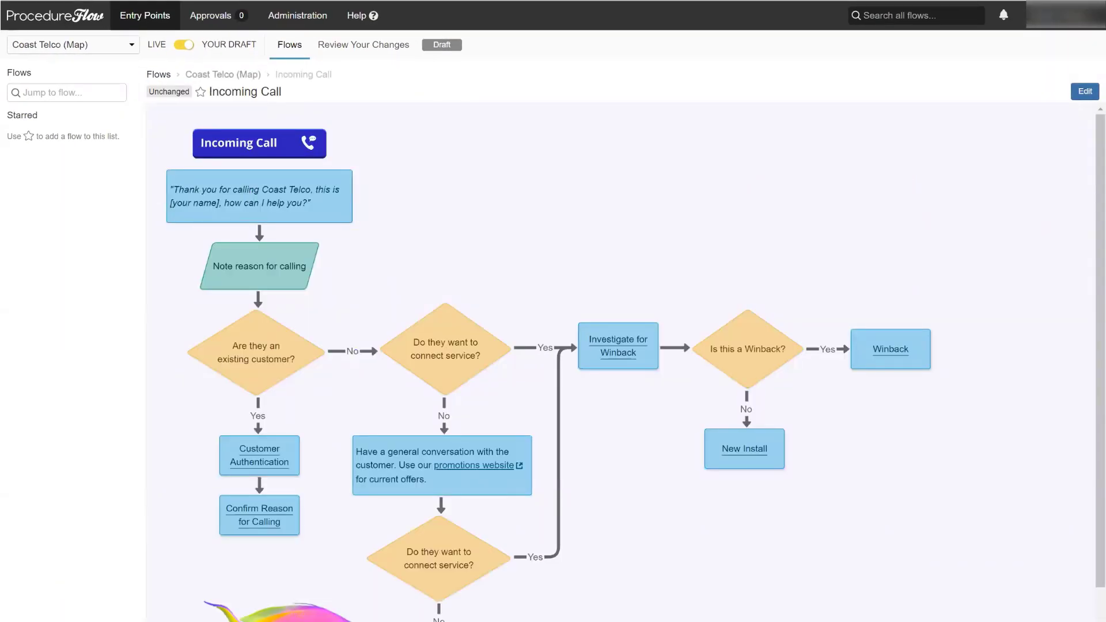
pyautogui.hotkey('alt', 'Left')
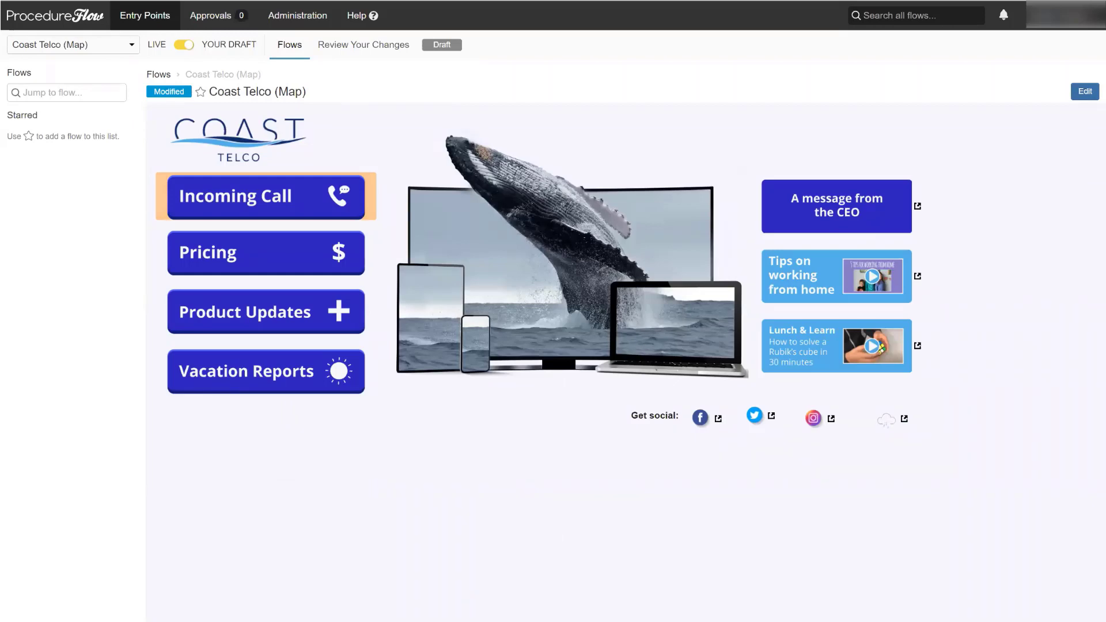